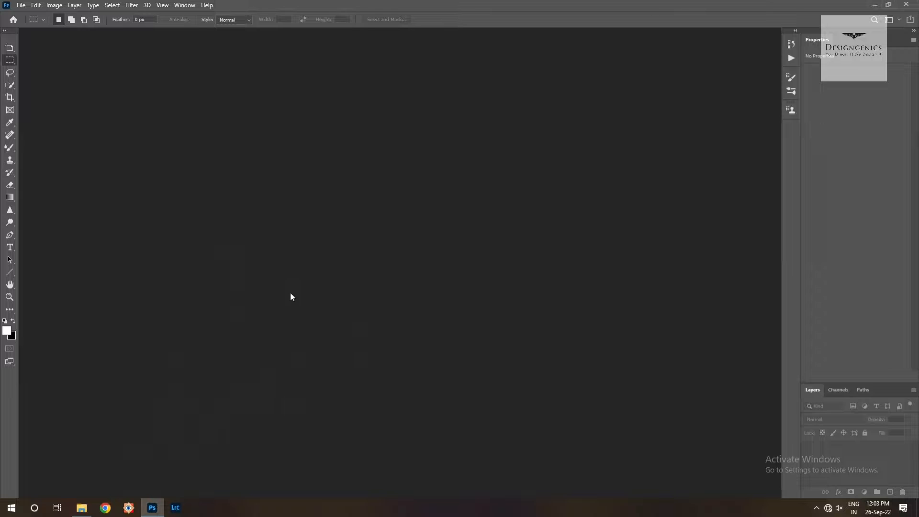
- Open the raw photo _DSC1813.NEF as an editable document and duplicate its background layer
{"action": "double_click", "coordinate": [376, 284]}
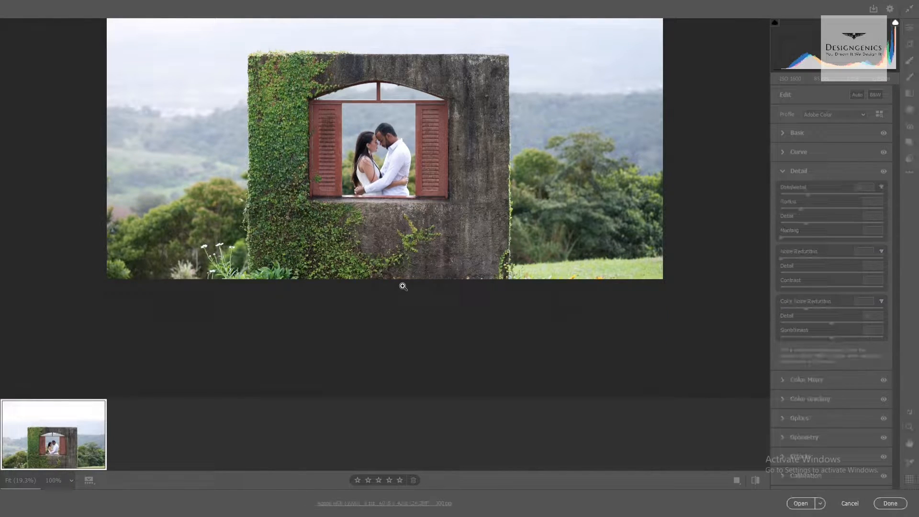
{"action": "key", "text": "f"}
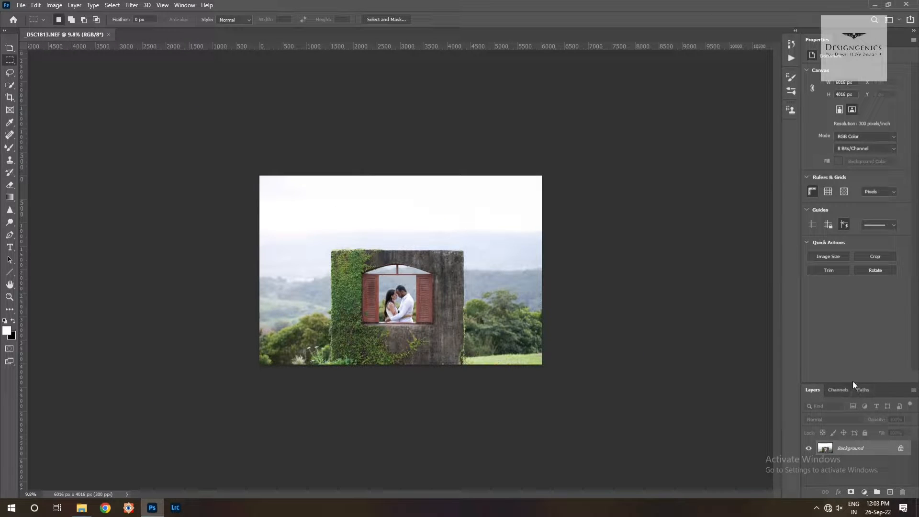
{"action": "left_click_drag", "start_coordinate": [854, 384], "coordinate": [851, 341]}
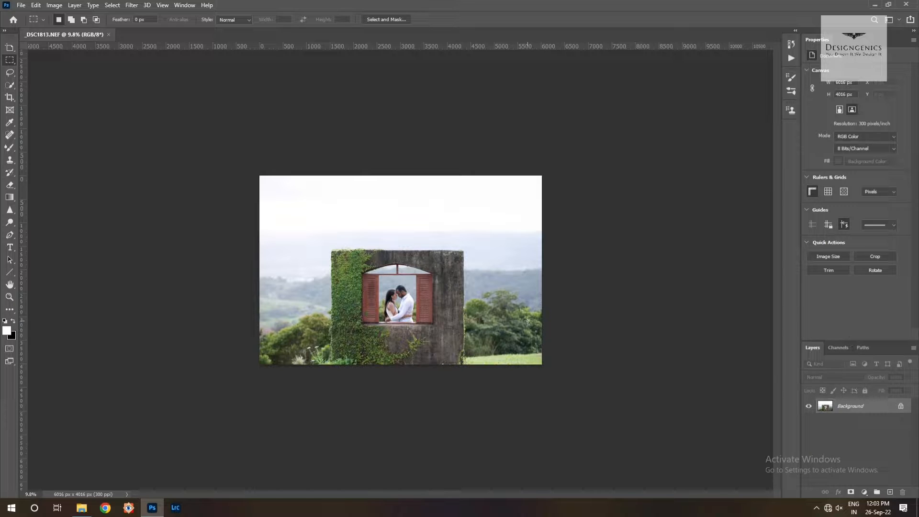
{"action": "key", "text": "ctrl+j"}
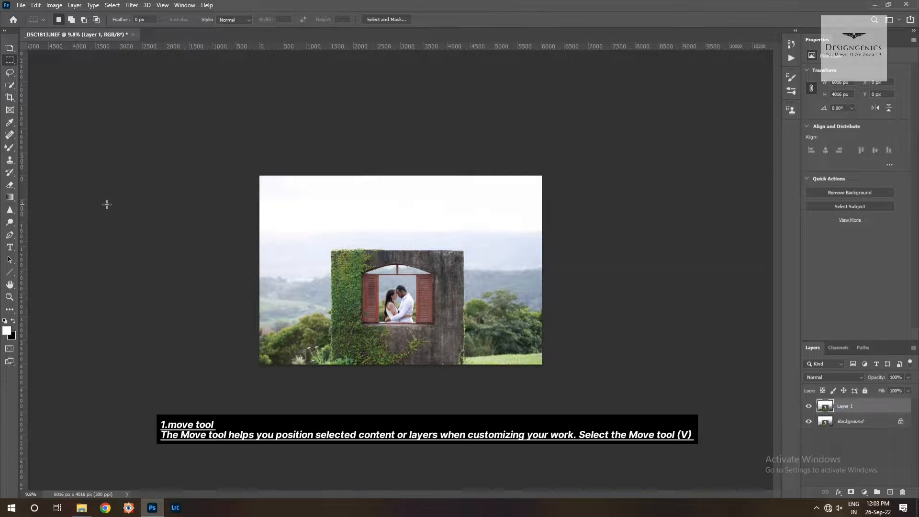
- Try shifting the duplicated photo layer slightly with the Move tool, and undo the move
{"action": "left_click", "coordinate": [10, 48]}
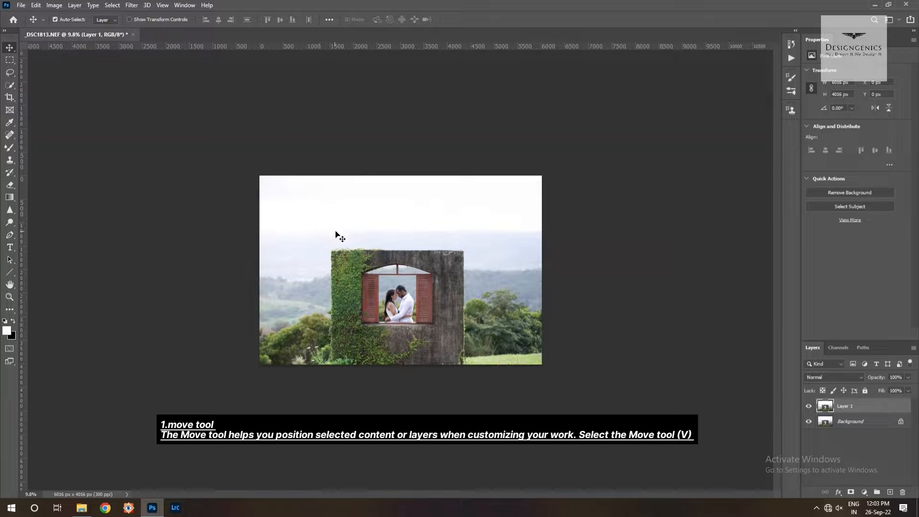
{"action": "mouse_move", "coordinate": [336, 232]}
{"action": "left_mouse_down"}
{"action": "mouse_move", "coordinate": [374, 236]}
{"action": "mouse_move", "coordinate": [319, 196]}
{"action": "mouse_move", "coordinate": [364, 249]}
{"action": "mouse_move", "coordinate": [320, 236]}
{"action": "left_mouse_up"}
{"action": "key", "text": "ctrl+z"}
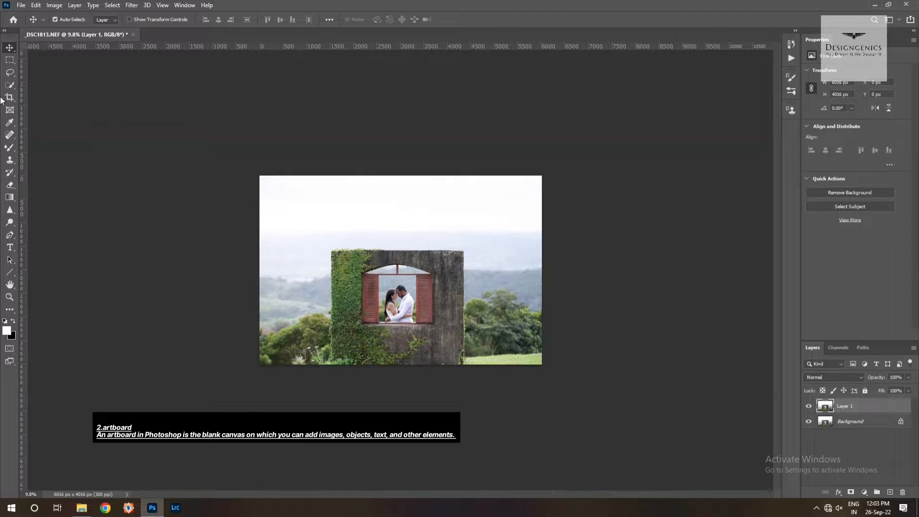
- Draw an artboard of about 3273 × 2966 px around the wall with the Artboard tool, and undo it
{"action": "right_click", "coordinate": [9, 48]}
{"action": "left_click", "coordinate": [42, 60]}
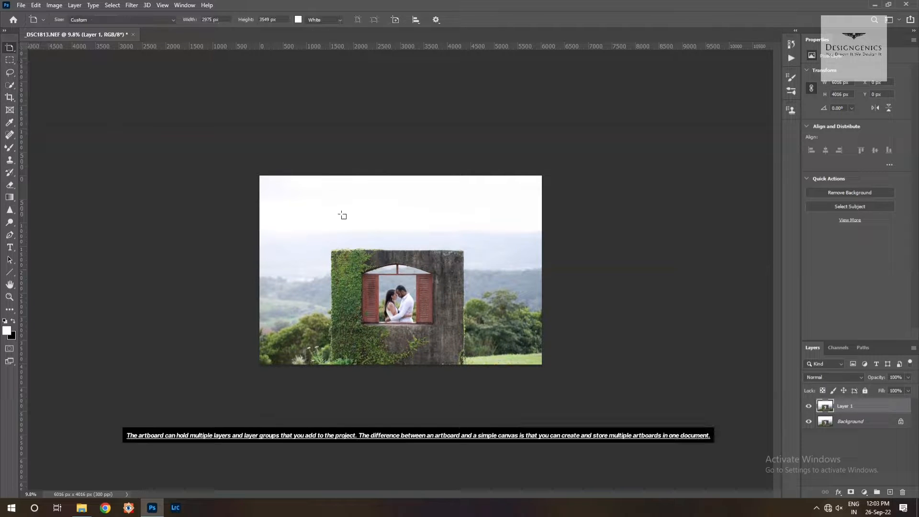
{"action": "left_click_drag", "start_coordinate": [317, 229], "coordinate": [470, 368]}
{"action": "scroll", "coordinate": [440, 299], "scroll_direction": "up", "scroll_amount": 3}
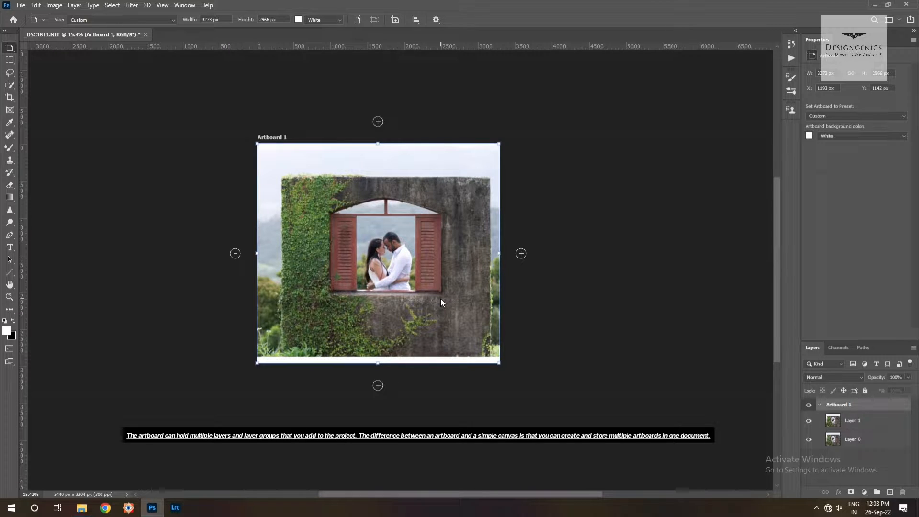
{"action": "scroll", "coordinate": [441, 302], "scroll_direction": "down", "scroll_amount": 3}
{"action": "scroll", "coordinate": [440, 301], "scroll_direction": "up", "scroll_amount": 3}
{"action": "scroll", "coordinate": [441, 302], "scroll_direction": "down", "scroll_amount": 2}
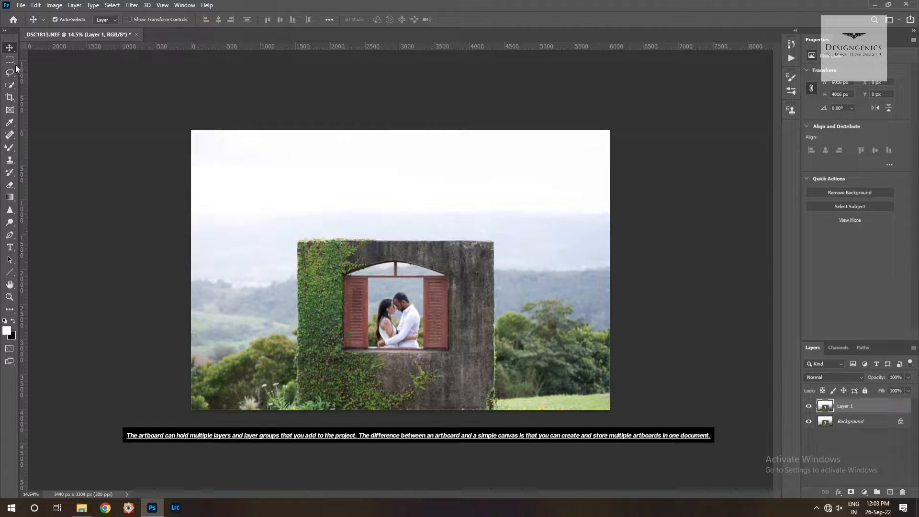
- Select the ivy-covered wall with a rectangular marquee of about 2833 × 2435 px and copy it to a new layer
{"action": "left_click", "coordinate": [10, 60]}
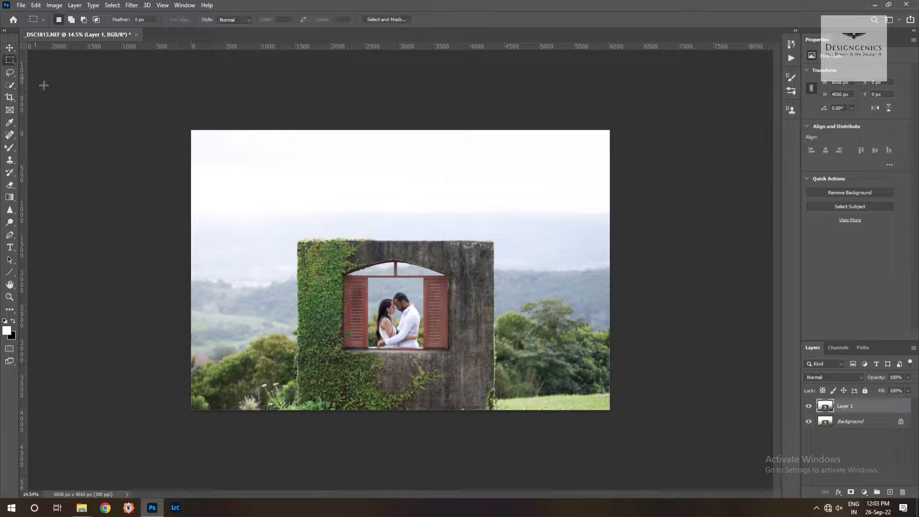
{"action": "right_click", "coordinate": [9, 64]}
{"action": "left_click", "coordinate": [78, 59]}
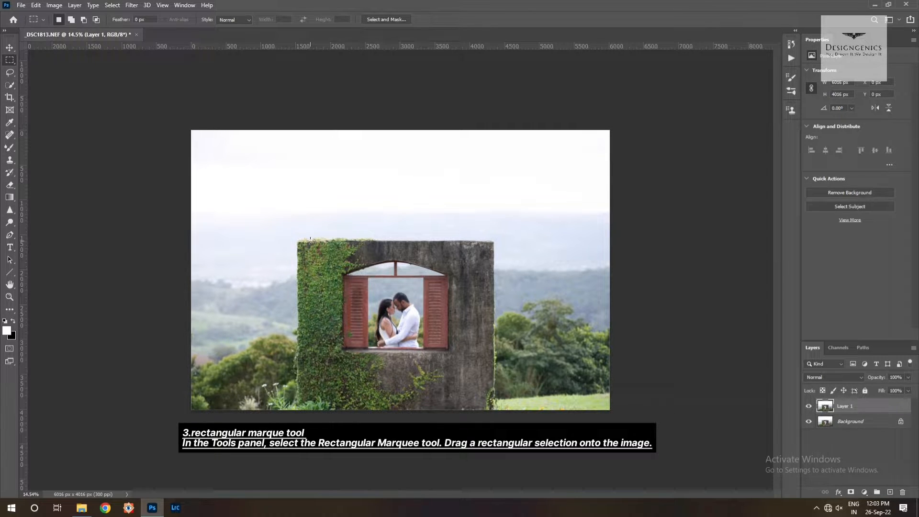
{"action": "left_click_drag", "start_coordinate": [298, 240], "coordinate": [494, 411]}
{"action": "key", "text": "ctrl+j"}
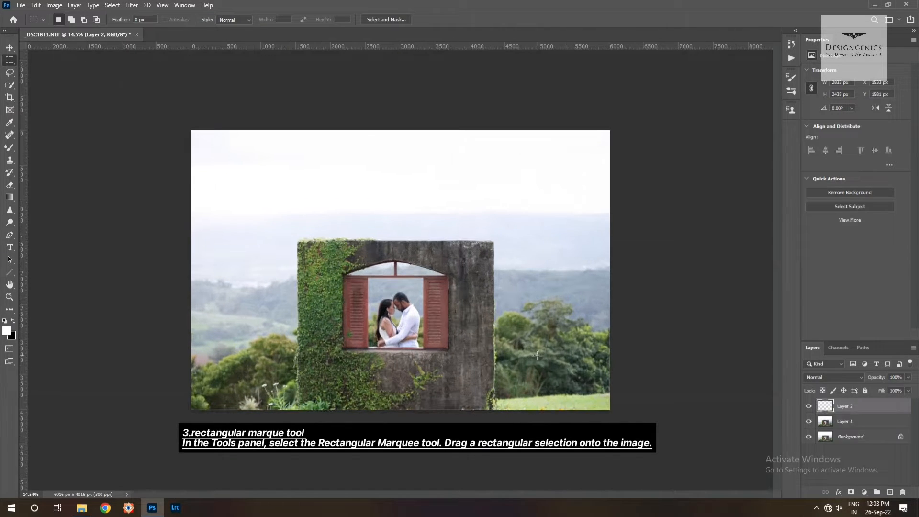
- Preview the rectangular wall copy with the other layers temporarily hidden, and delete that copied layer
{"action": "left_click", "coordinate": [809, 436]}
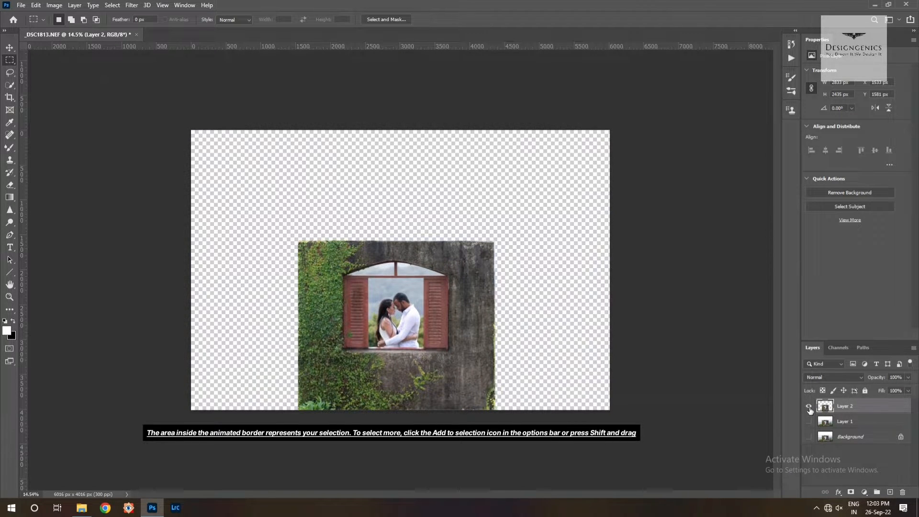
{"action": "left_click", "coordinate": [809, 406]}
{"action": "left_click", "coordinate": [808, 406]}
{"action": "left_click", "coordinate": [809, 436]}
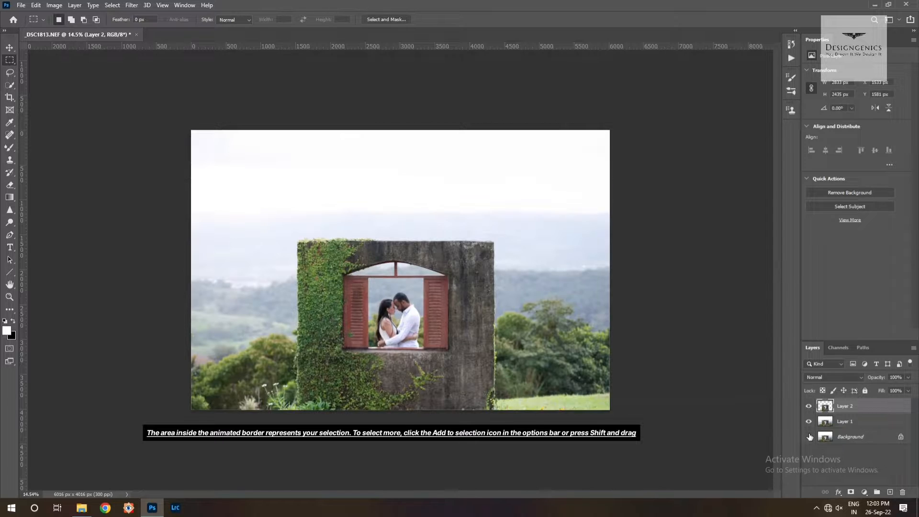
{"action": "scroll", "coordinate": [457, 330], "scroll_direction": "down", "scroll_amount": 1}
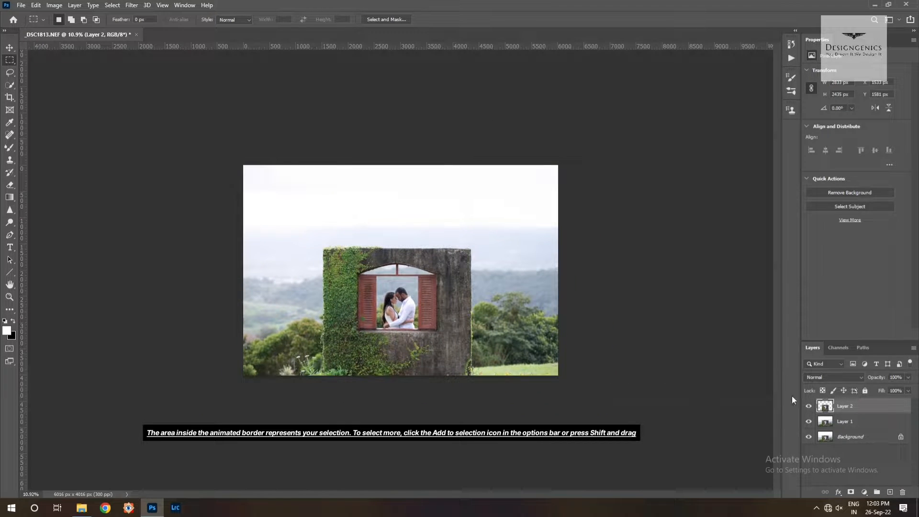
{"action": "left_click_drag", "start_coordinate": [841, 406], "coordinate": [902, 492]}
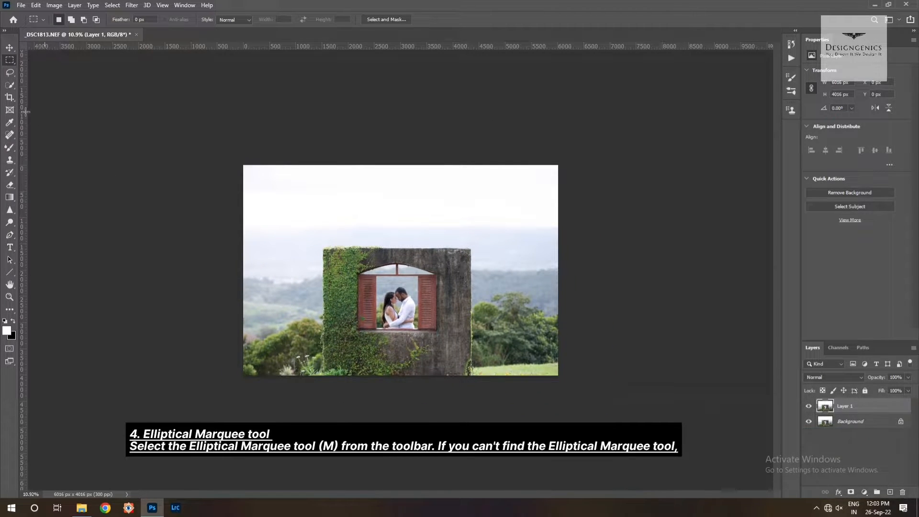
- Copy an elliptical area of about 2396 × 1739 px around the window to a new layer and preview it alone
{"action": "right_click", "coordinate": [11, 63]}
{"action": "left_click", "coordinate": [50, 68]}
{"action": "left_click_drag", "start_coordinate": [343, 262], "coordinate": [469, 354]}
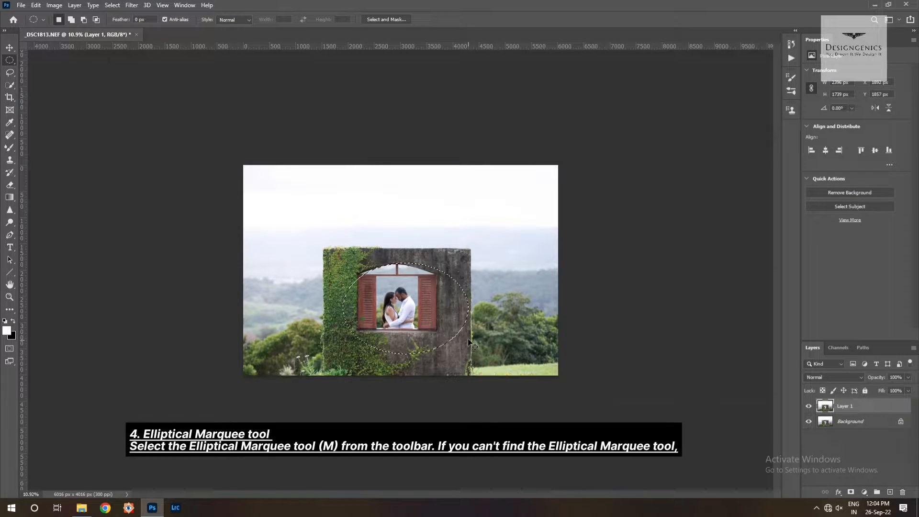
{"action": "key", "text": "ctrl+j"}
{"action": "left_click", "coordinate": [808, 437]}
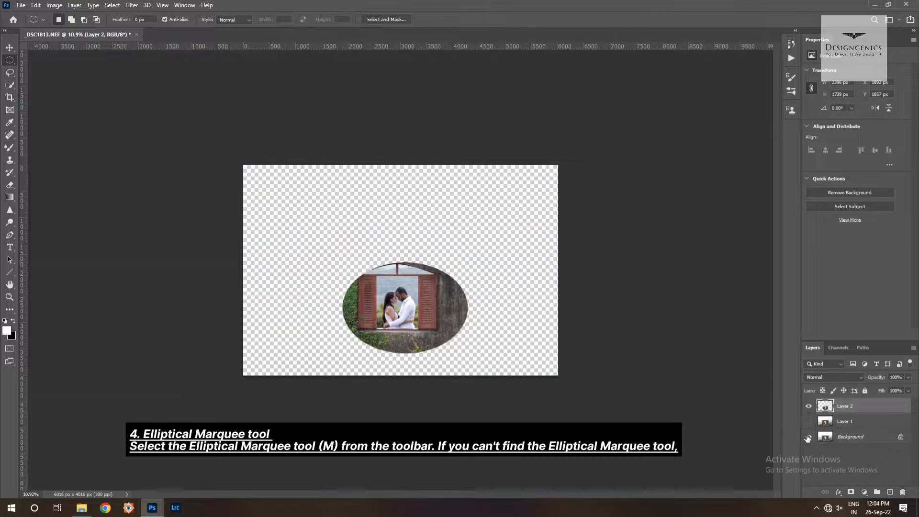
{"action": "left_click", "coordinate": [808, 437]}
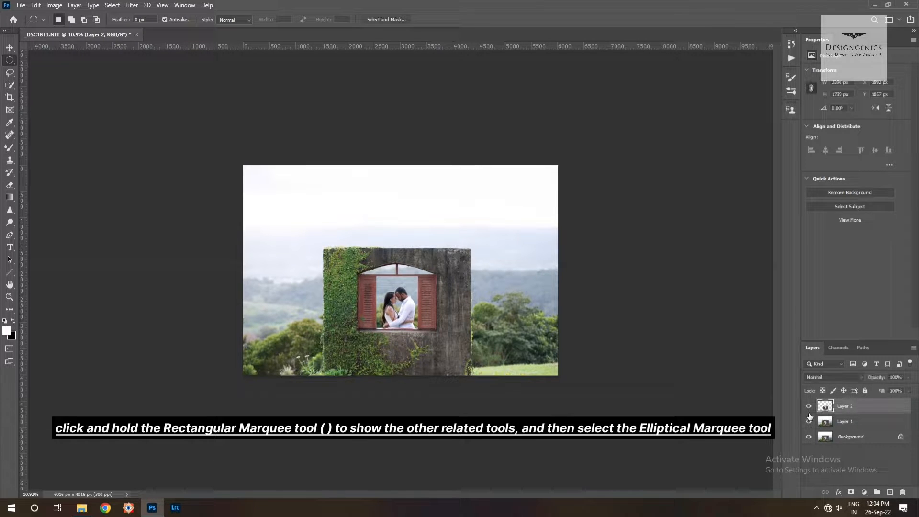
- Outline the couple in the window with a freehand Lasso selection using a 10 px feather, and deselect it
{"action": "left_click", "coordinate": [12, 74]}
{"action": "left_click", "coordinate": [56, 74]}
{"action": "scroll", "coordinate": [380, 292], "scroll_direction": "up", "scroll_amount": 6}
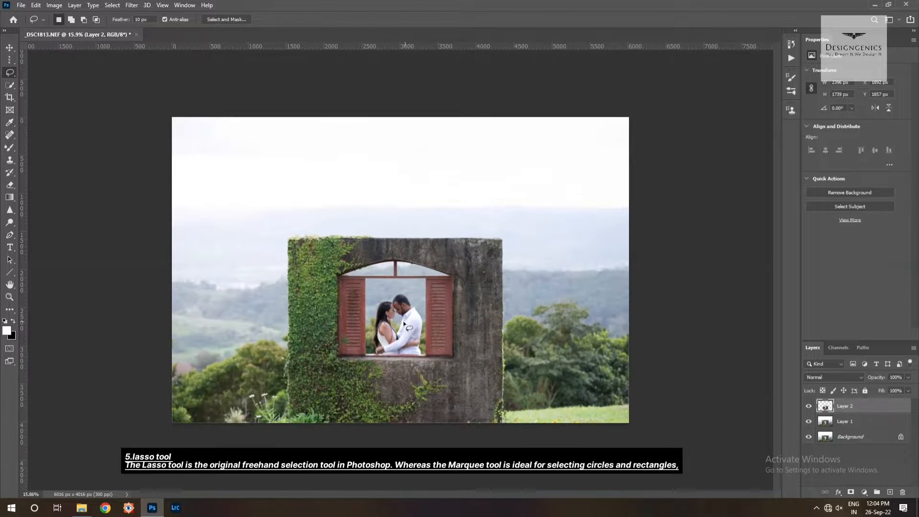
{"action": "mouse_move", "coordinate": [363, 325]}
{"action": "left_mouse_down"}
{"action": "mouse_move", "coordinate": [373, 374]}
{"action": "mouse_move", "coordinate": [430, 388]}
{"action": "mouse_move", "coordinate": [430, 319]}
{"action": "mouse_move", "coordinate": [389, 287]}
{"action": "left_mouse_up"}
{"action": "scroll", "coordinate": [376, 306], "scroll_direction": "up", "scroll_amount": 3}
{"action": "scroll", "coordinate": [378, 308], "scroll_direction": "down", "scroll_amount": 6}
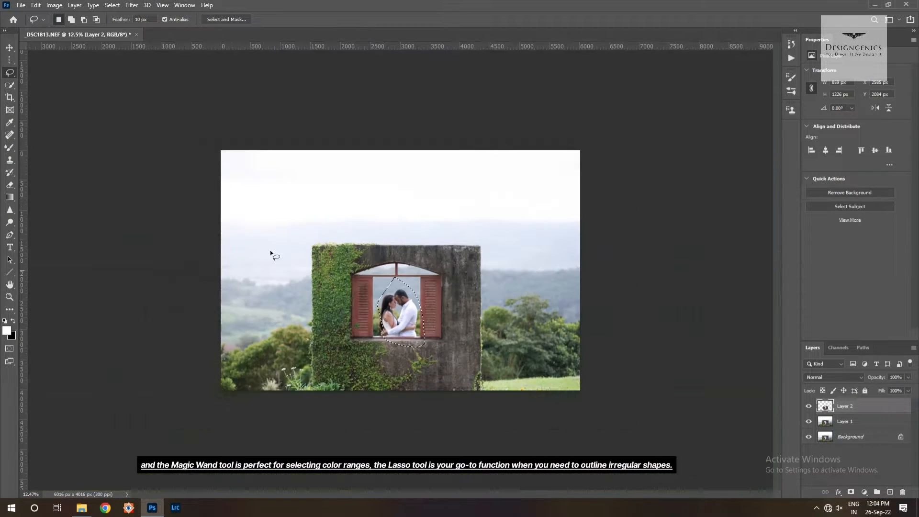
{"action": "key", "text": "ctrl+d"}
- Outline the couple with a closed straight-edged Polygonal Lasso selection, inspect it up close, and deselect it
{"action": "right_click", "coordinate": [8, 75]}
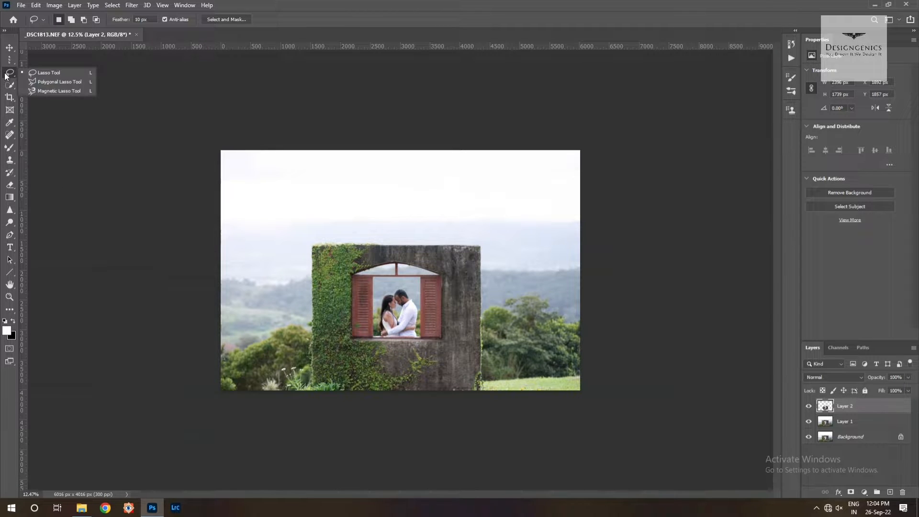
{"action": "left_click", "coordinate": [40, 81]}
{"action": "scroll", "coordinate": [346, 274], "scroll_direction": "up", "scroll_amount": 2}
{"action": "scroll", "coordinate": [346, 273], "scroll_direction": "up", "scroll_amount": 1}
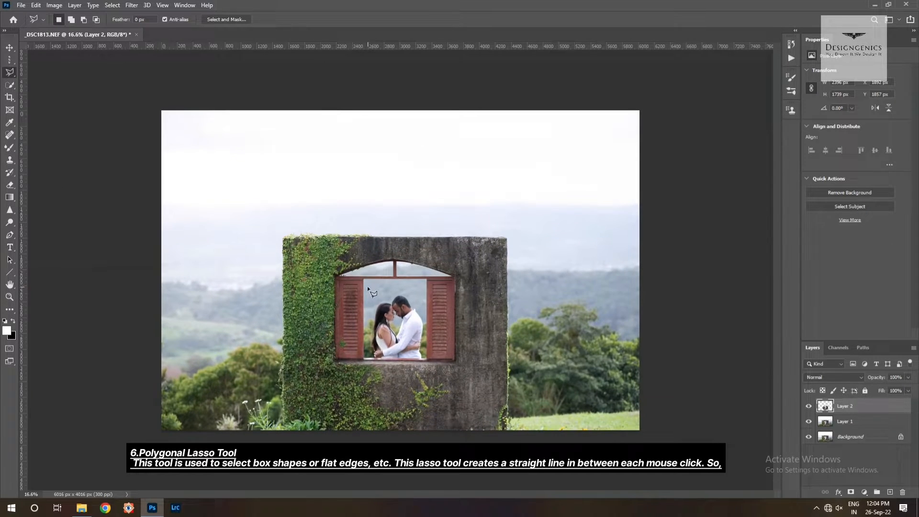
{"action": "scroll", "coordinate": [402, 311], "scroll_direction": "up", "scroll_amount": 2}
{"action": "left_click", "coordinate": [405, 314]}
{"action": "left_click", "coordinate": [427, 301]}
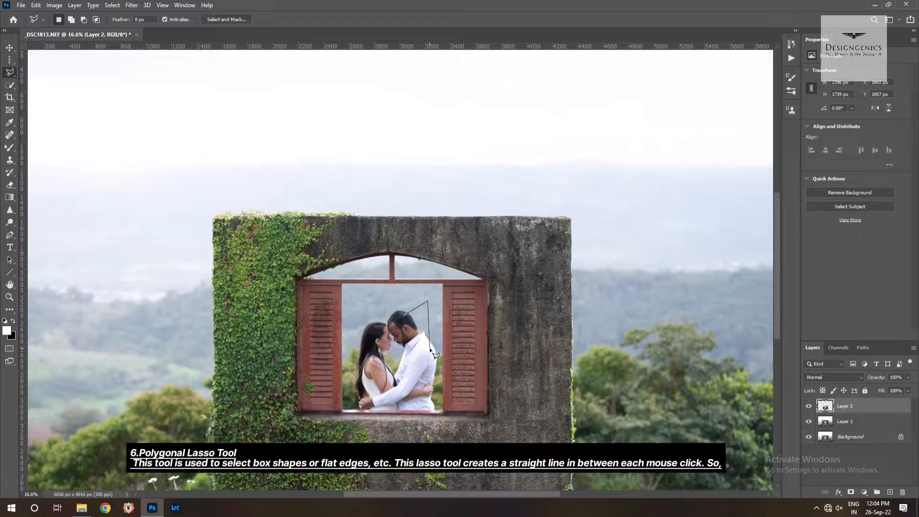
{"action": "left_click", "coordinate": [372, 436]}
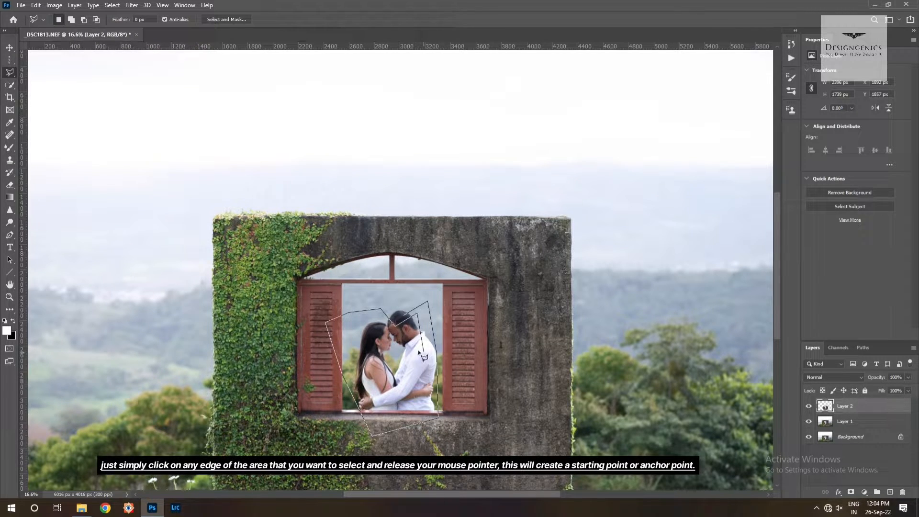
{"action": "left_click", "coordinate": [405, 314]}
{"action": "scroll", "coordinate": [440, 331], "scroll_direction": "up", "scroll_amount": 4}
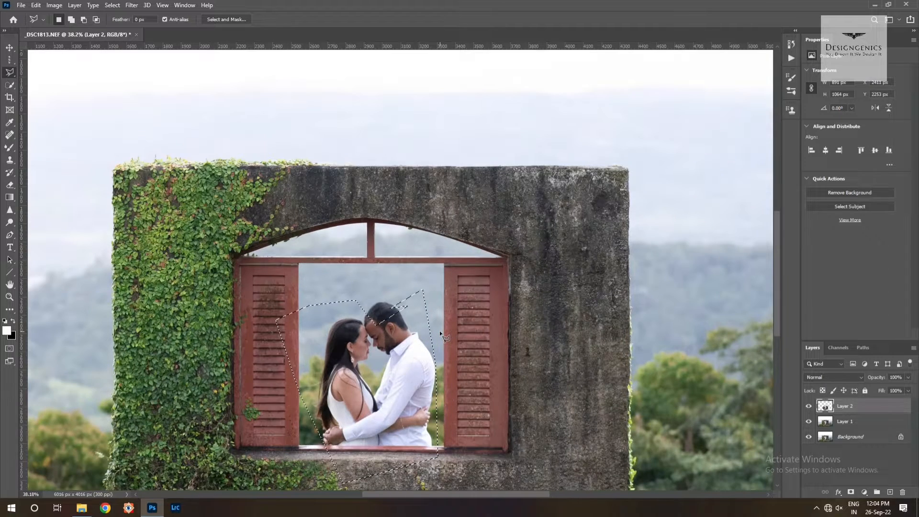
{"action": "scroll", "coordinate": [440, 330], "scroll_direction": "down", "scroll_amount": 5}
{"action": "key", "text": "ctrl+d"}
{"action": "scroll", "coordinate": [165, 163], "scroll_direction": "down", "scroll_amount": 1}
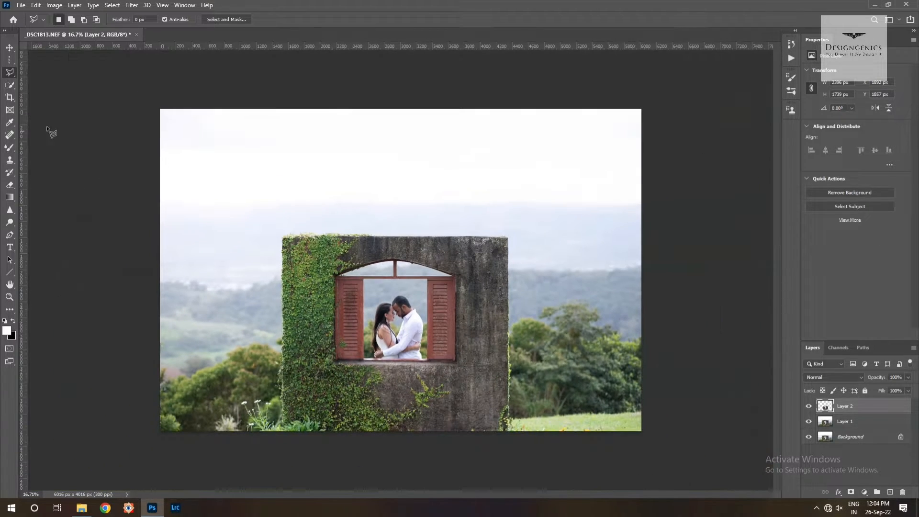
- Trace around the couple with the Magnetic Lasso tool to make a closed selection, and deselect it
{"action": "right_click", "coordinate": [16, 73]}
{"action": "left_click", "coordinate": [44, 88]}
{"action": "scroll", "coordinate": [363, 320], "scroll_direction": "up", "scroll_amount": 1}
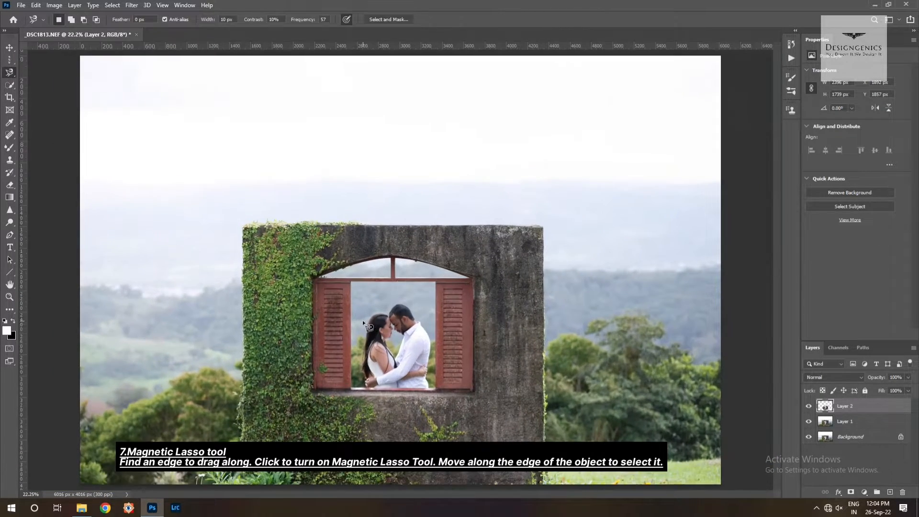
{"action": "left_click", "coordinate": [370, 311]}
{"action": "key", "text": "ctrl+plus"}
{"action": "key", "text": "ctrl+plus"}
{"action": "key", "text": "ctrl+plus"}
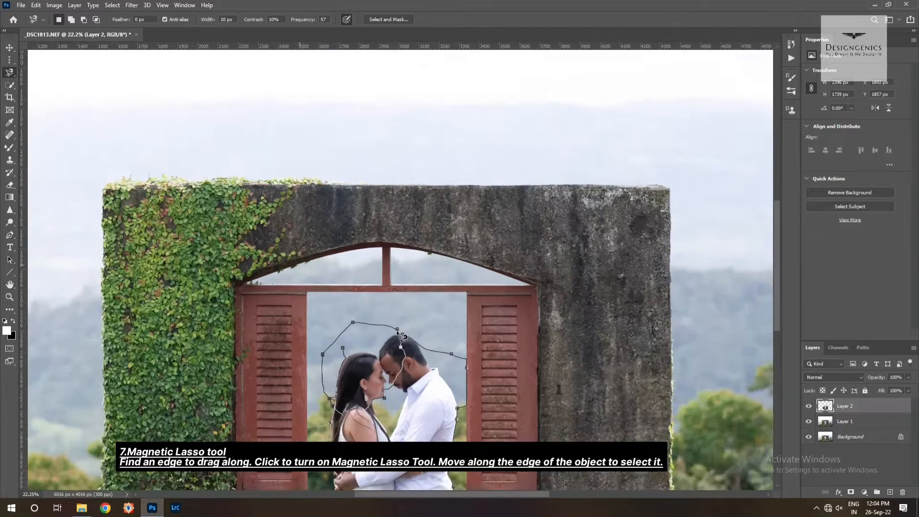
{"action": "left_click", "coordinate": [324, 373]}
{"action": "scroll", "coordinate": [438, 340], "scroll_direction": "down", "scroll_amount": 3}
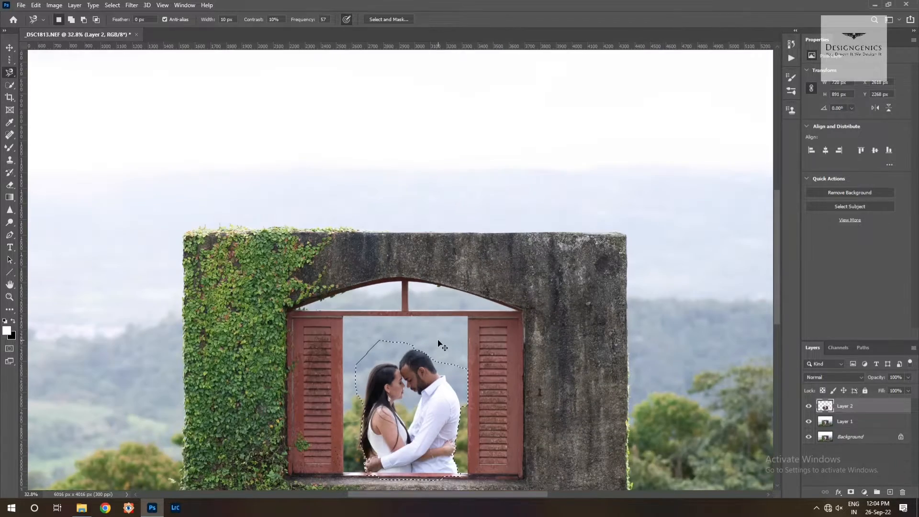
{"action": "scroll", "coordinate": [437, 341], "scroll_direction": "down", "scroll_amount": 2}
{"action": "scroll", "coordinate": [392, 327], "scroll_direction": "down", "scroll_amount": 1}
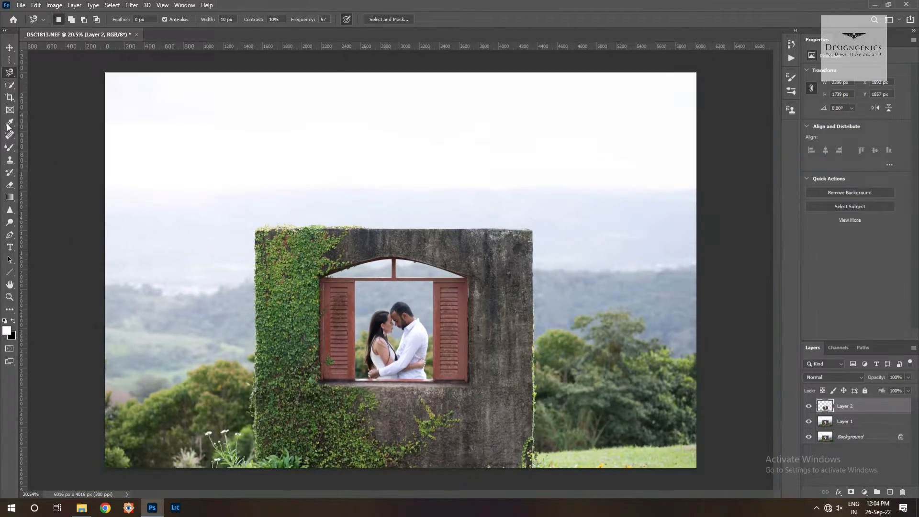
- Select the couple in the window with the Object Selection tool in Rectangle mode and inspect the selection edges
{"action": "right_click", "coordinate": [11, 73]}
{"action": "left_click", "coordinate": [43, 72]}
{"action": "right_click", "coordinate": [14, 85]}
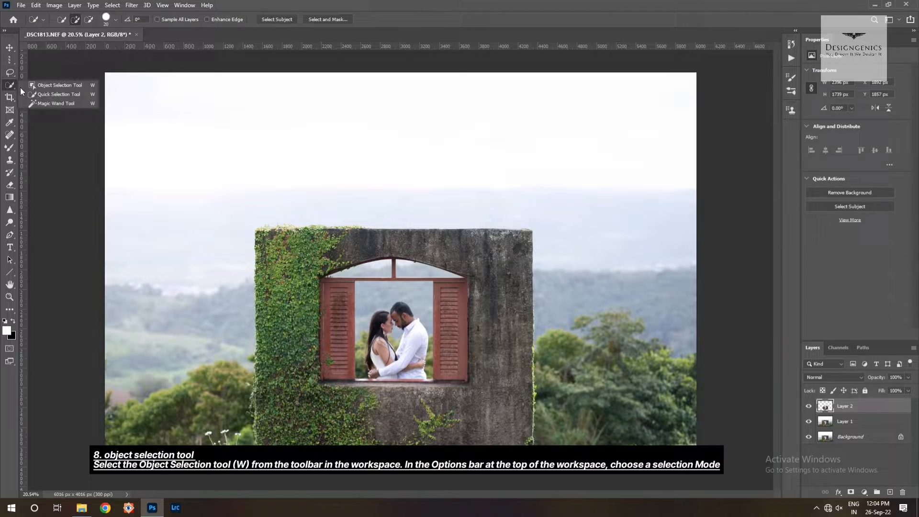
{"action": "left_click", "coordinate": [47, 88]}
{"action": "scroll", "coordinate": [362, 341], "scroll_direction": "up", "scroll_amount": 5}
{"action": "left_click_drag", "start_coordinate": [358, 283], "coordinate": [487, 419]}
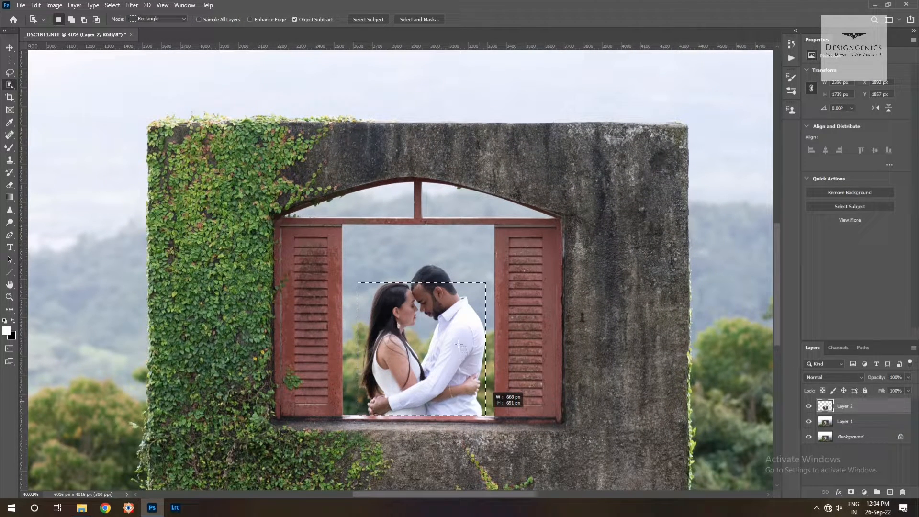
{"action": "left_click_drag", "start_coordinate": [459, 345], "coordinate": [458, 345]}
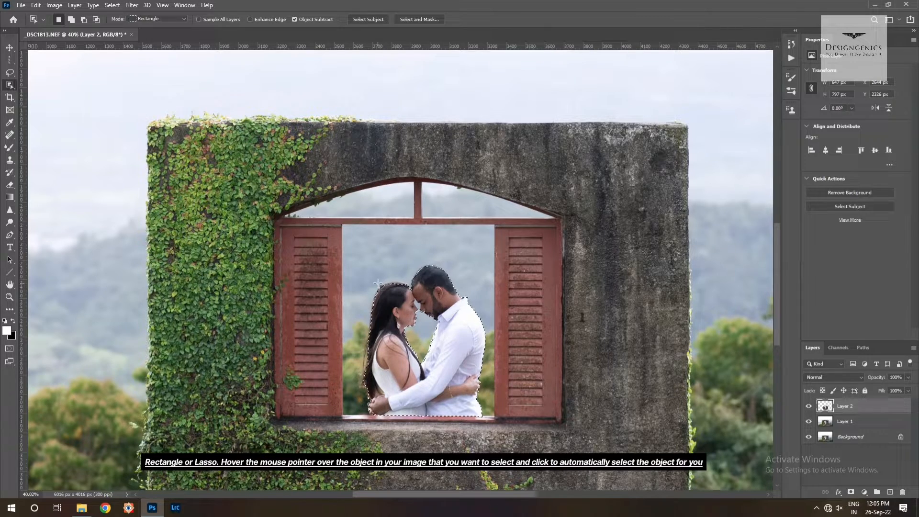
{"action": "scroll", "coordinate": [428, 320], "scroll_direction": "up", "scroll_amount": 5}
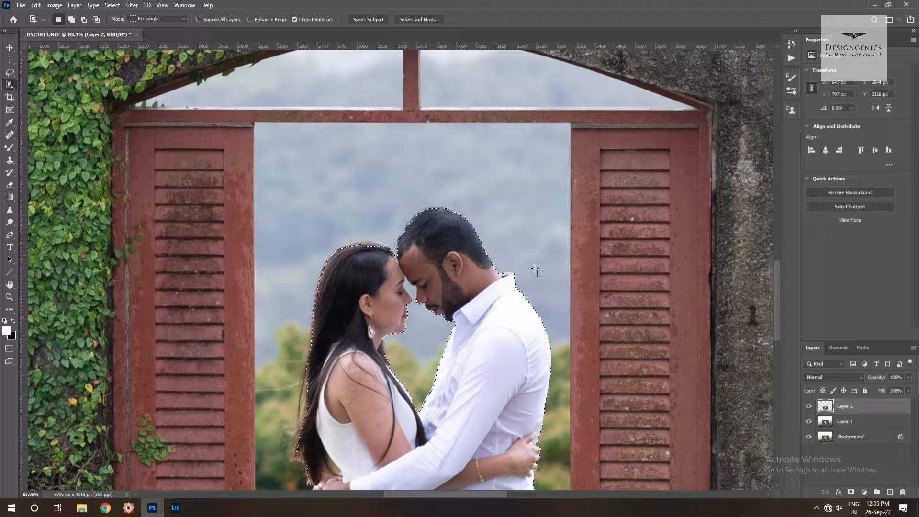
- Clear the selection around the couple and delete Layer 2
{"action": "key", "text": "ctrl+0"}
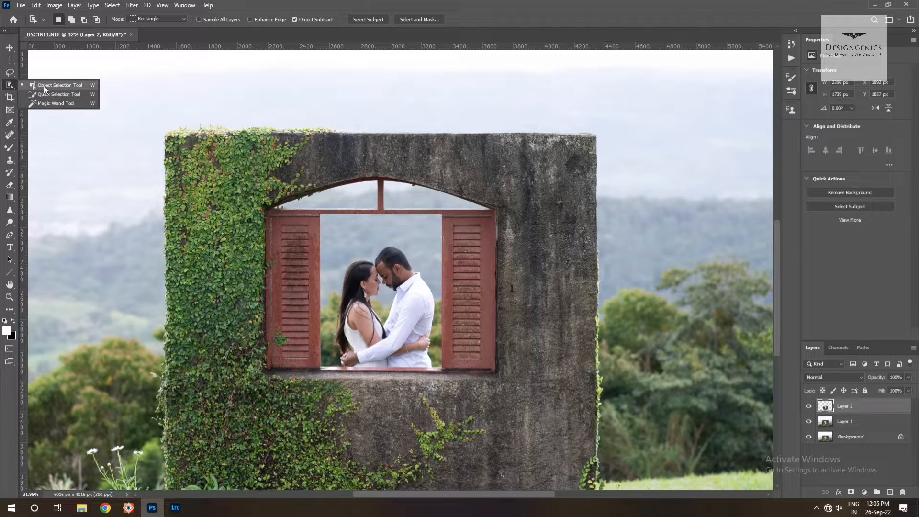
{"action": "left_click_drag", "start_coordinate": [869, 405], "coordinate": [902, 492]}
- Select the sky and greenery around the couple inside the window opening with the Quick Selection tool
{"action": "right_click", "coordinate": [10, 85]}
{"action": "left_click", "coordinate": [45, 96]}
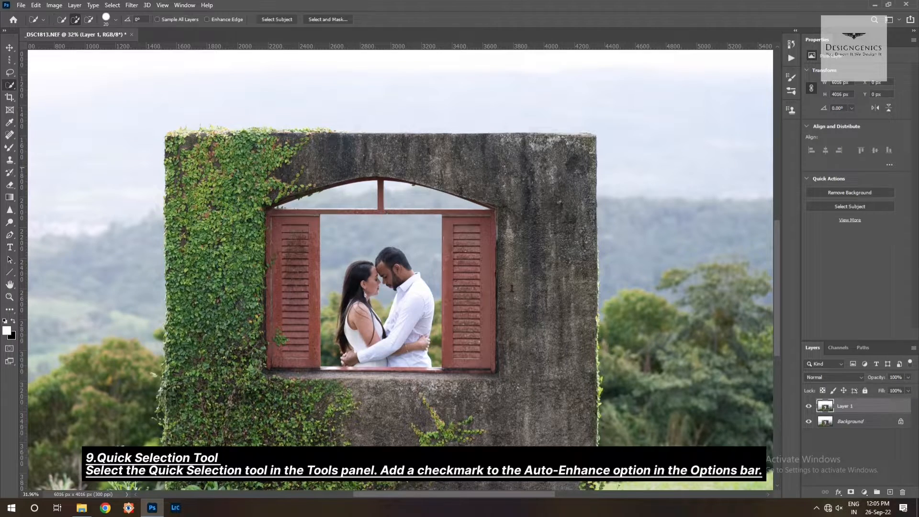
{"action": "scroll", "coordinate": [356, 143], "scroll_direction": "up", "scroll_amount": 4}
{"action": "left_click_drag", "start_coordinate": [384, 140], "coordinate": [404, 158]}
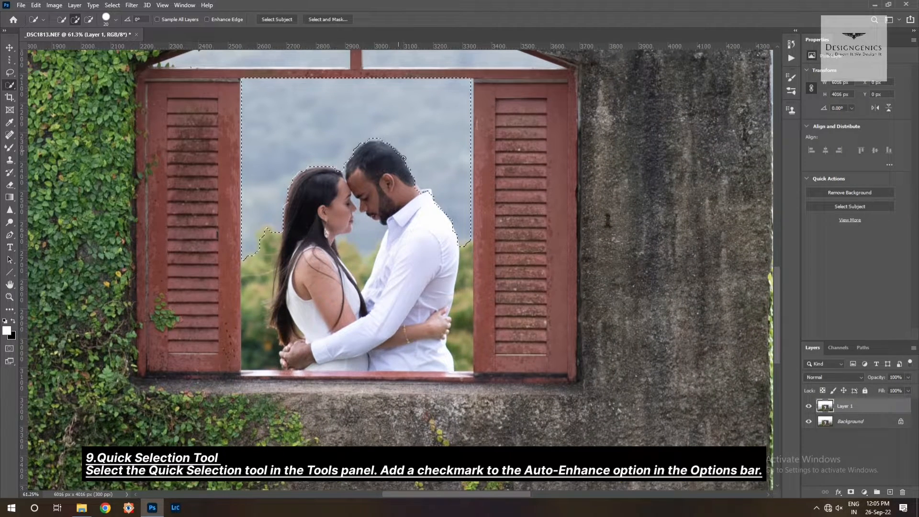
{"action": "left_click_drag", "start_coordinate": [422, 190], "coordinate": [423, 195]}
{"action": "left_click", "coordinate": [366, 266]}
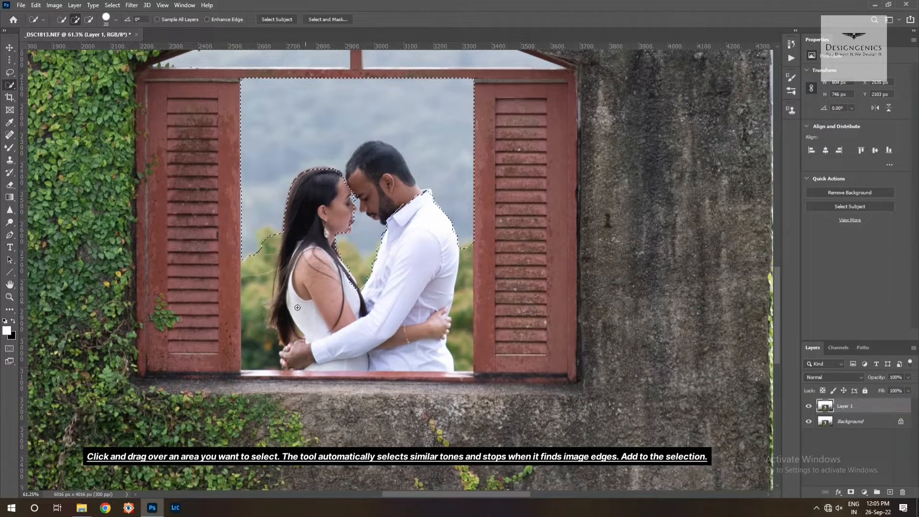
{"action": "left_click", "coordinate": [250, 307]}
{"action": "left_click", "coordinate": [267, 351]}
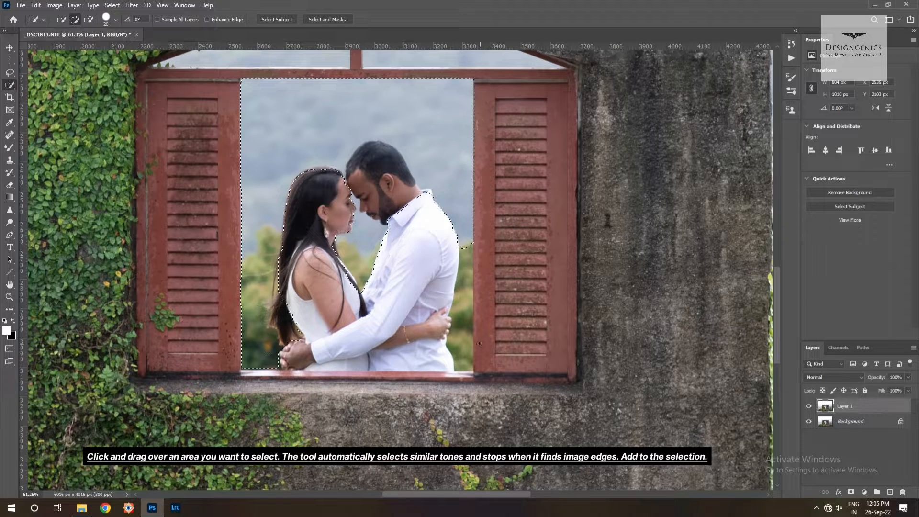
{"action": "left_click", "coordinate": [463, 342]}
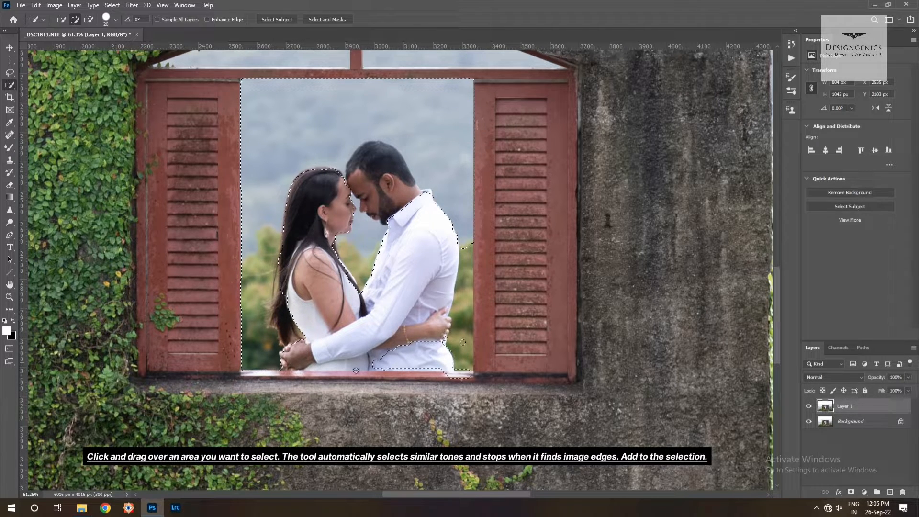
{"action": "scroll", "coordinate": [355, 370], "scroll_direction": "up", "scroll_amount": 2}
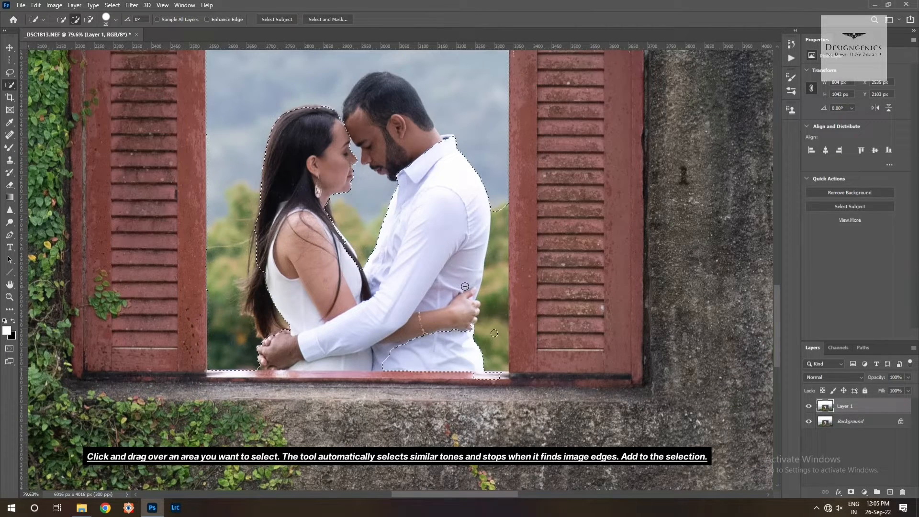
{"action": "left_click", "coordinate": [489, 345]}
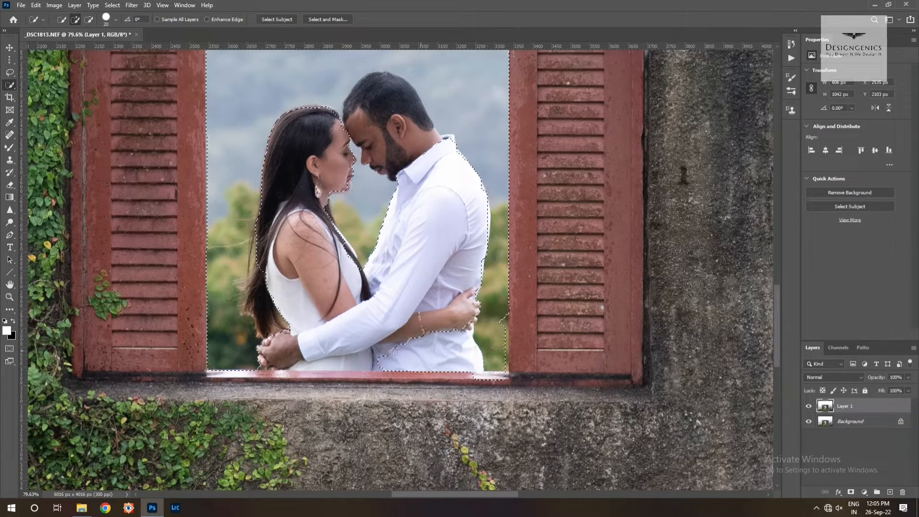
- Extend the quick selection over the couple to cover the whole window opening, and deselect it
{"action": "mouse_move", "coordinate": [421, 350]}
{"action": "left_mouse_down"}
{"action": "mouse_move", "coordinate": [322, 367]}
{"action": "mouse_move", "coordinate": [364, 330]}
{"action": "left_mouse_up"}
{"action": "scroll", "coordinate": [385, 314], "scroll_direction": "down", "scroll_amount": 3}
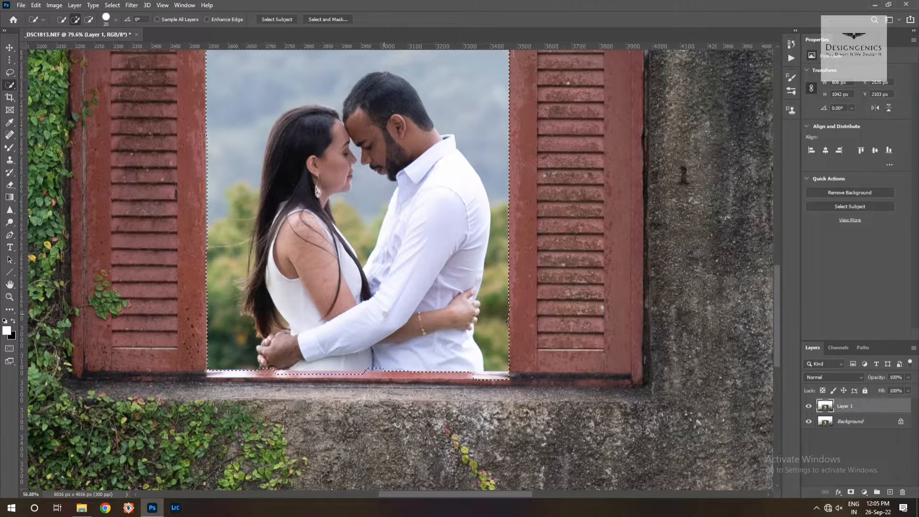
{"action": "scroll", "coordinate": [385, 314], "scroll_direction": "down", "scroll_amount": 6}
{"action": "key", "text": "ctrl+z"}
{"action": "key", "text": "ctrl+d"}
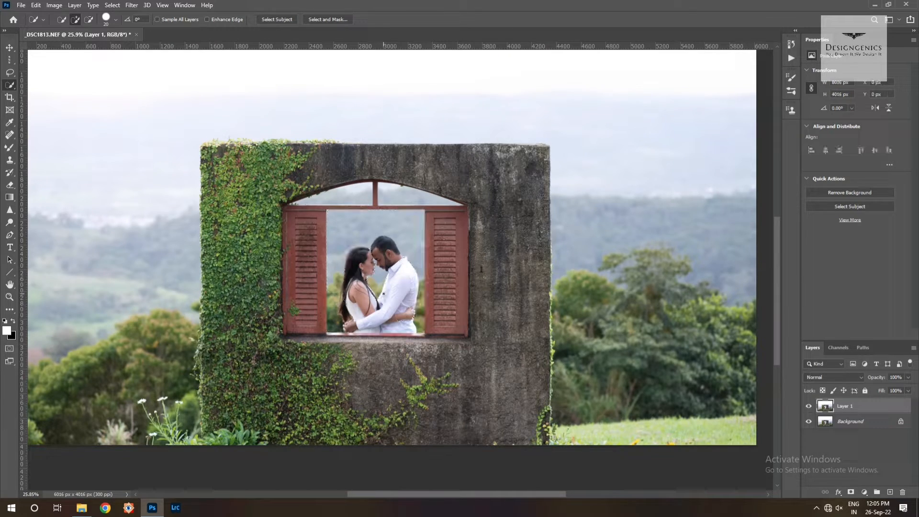
- Use the Magic Wand at tolerance 32 to select the sky behind the couple, the gap between them and an area beside the man, and deselect
{"action": "right_click", "coordinate": [9, 84]}
{"action": "left_click", "coordinate": [52, 103]}
{"action": "scroll", "coordinate": [358, 254], "scroll_direction": "up", "scroll_amount": 1}
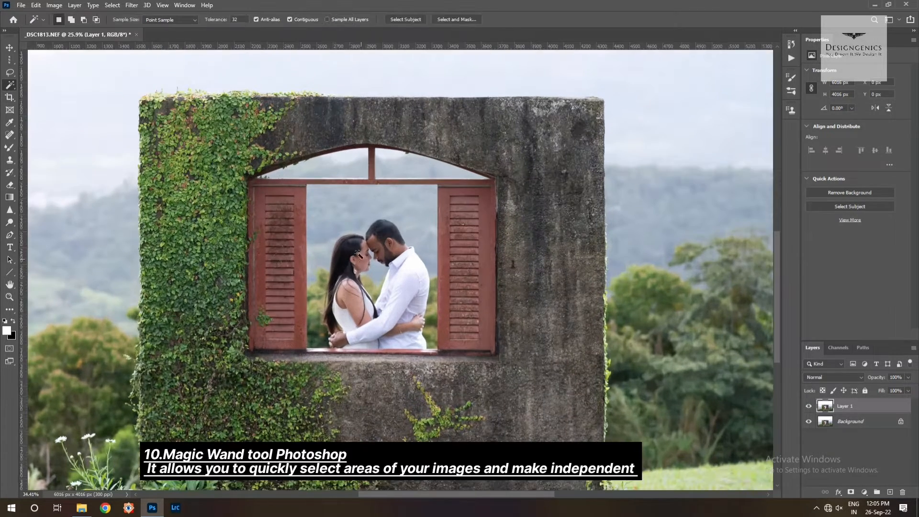
{"action": "left_click", "coordinate": [349, 214]}
{"action": "scroll", "coordinate": [383, 236], "scroll_direction": "up", "scroll_amount": 3}
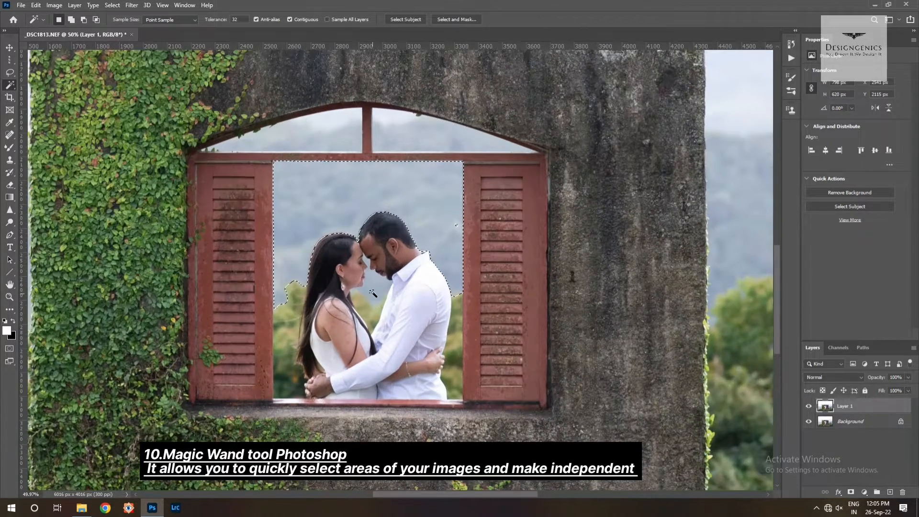
{"action": "left_click", "coordinate": [374, 293]}
{"action": "scroll", "coordinate": [378, 327], "scroll_direction": "up", "scroll_amount": 2}
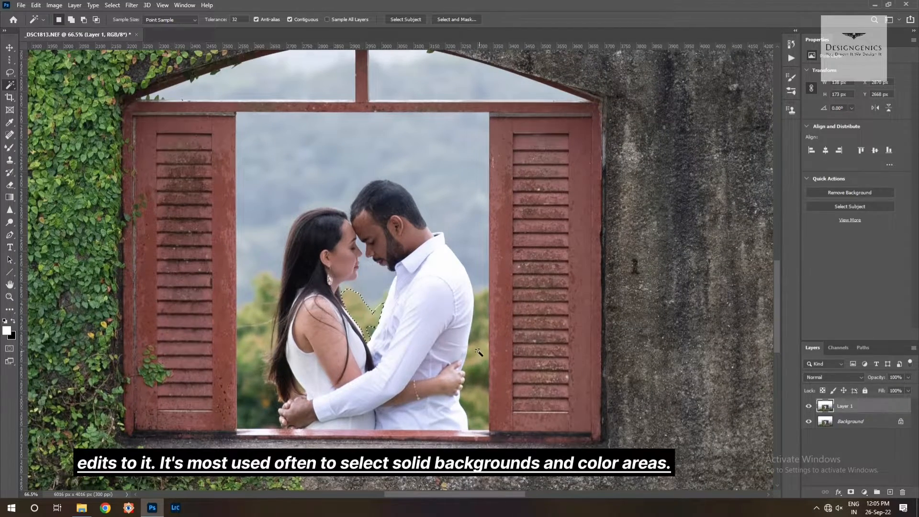
{"action": "left_click", "coordinate": [455, 352]}
{"action": "scroll", "coordinate": [478, 379], "scroll_direction": "down", "scroll_amount": 3}
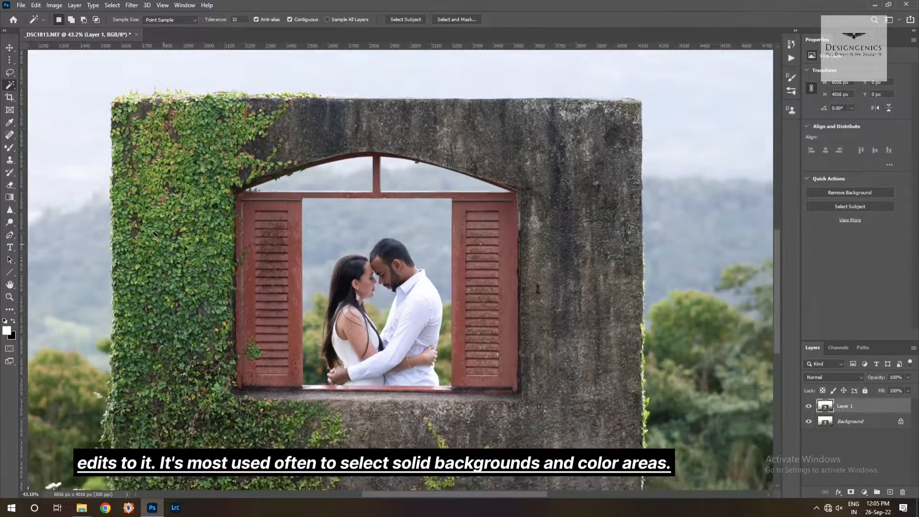
{"action": "scroll", "coordinate": [152, 232], "scroll_direction": "down", "scroll_amount": 2}
- Crop the photo to the window opening around the couple with the Crop tool, and undo the crop
{"action": "left_click", "coordinate": [10, 97]}
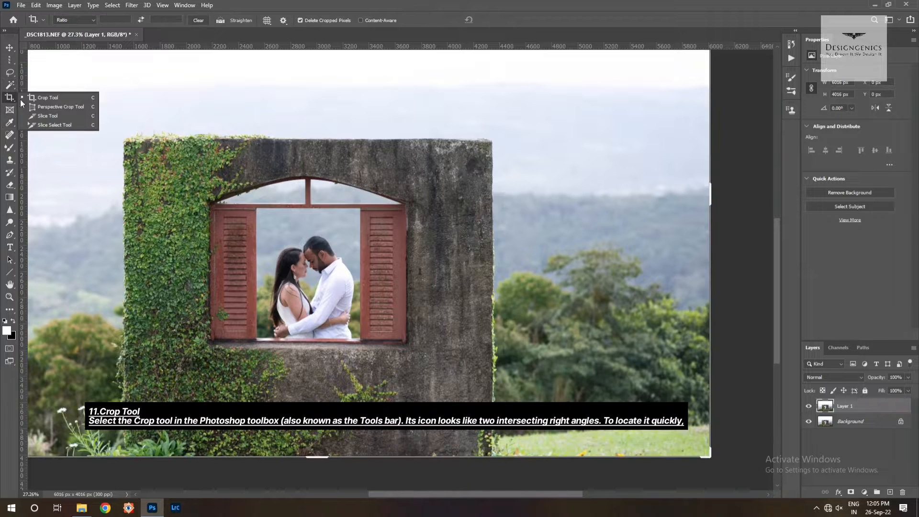
{"action": "left_click", "coordinate": [55, 98]}
{"action": "left_click_drag", "start_coordinate": [256, 208], "coordinate": [364, 341]}
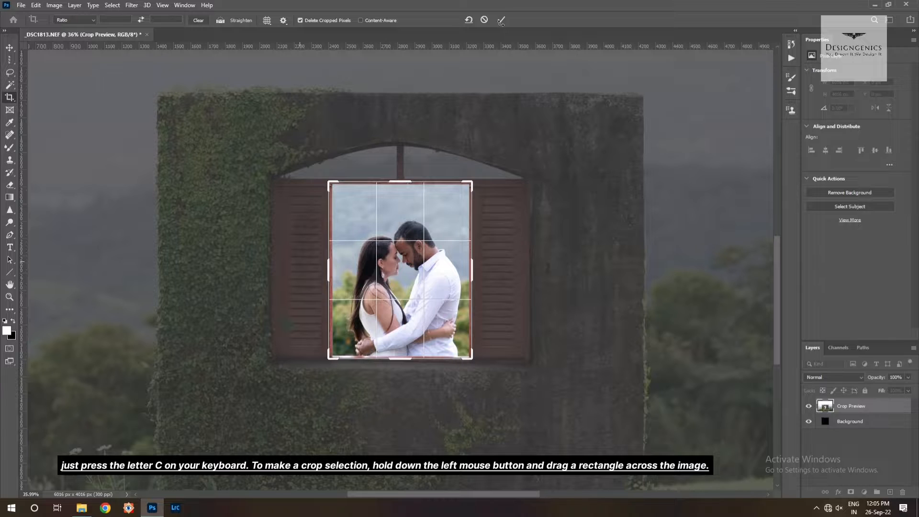
{"action": "left_click", "coordinate": [501, 20]}
{"action": "scroll", "coordinate": [425, 254], "scroll_direction": "up", "scroll_amount": 2}
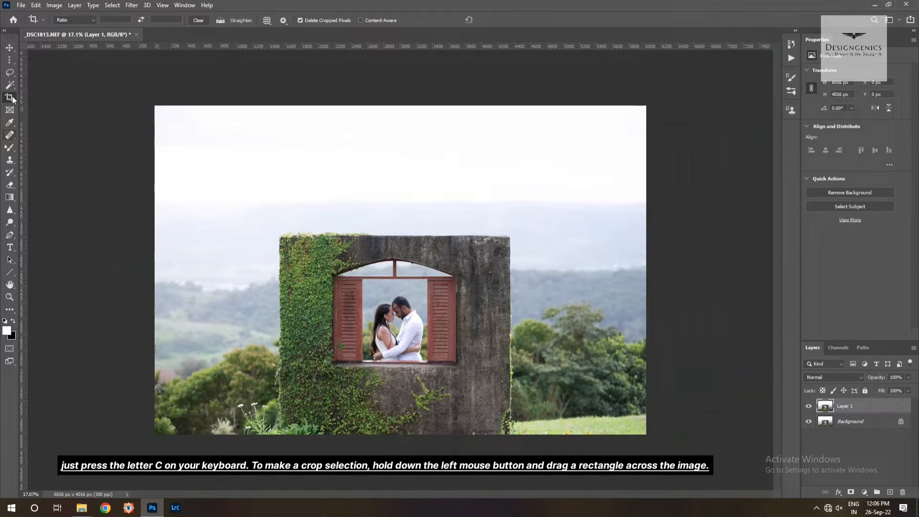
- Draw a Perspective Crop frame over the window opening around the couple
{"action": "right_click", "coordinate": [13, 99]}
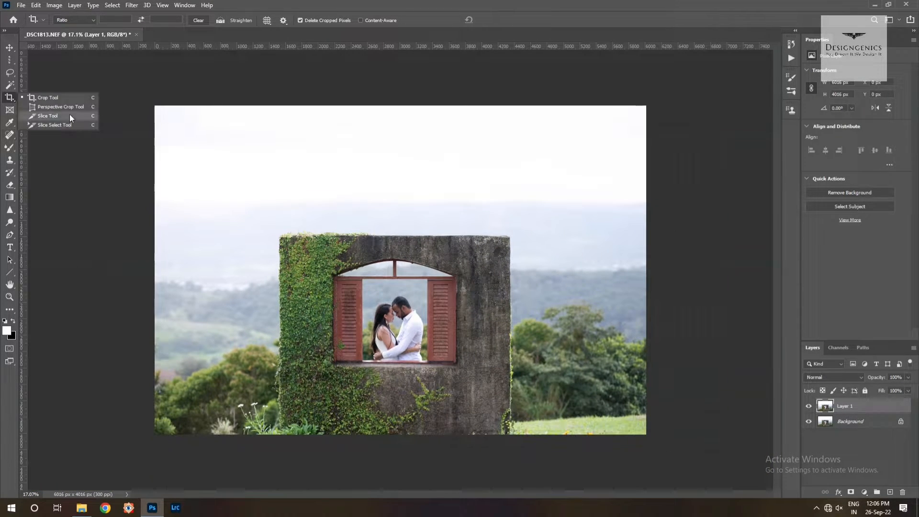
{"action": "left_click", "coordinate": [78, 115]}
{"action": "right_click", "coordinate": [10, 98]}
{"action": "left_click", "coordinate": [64, 102]}
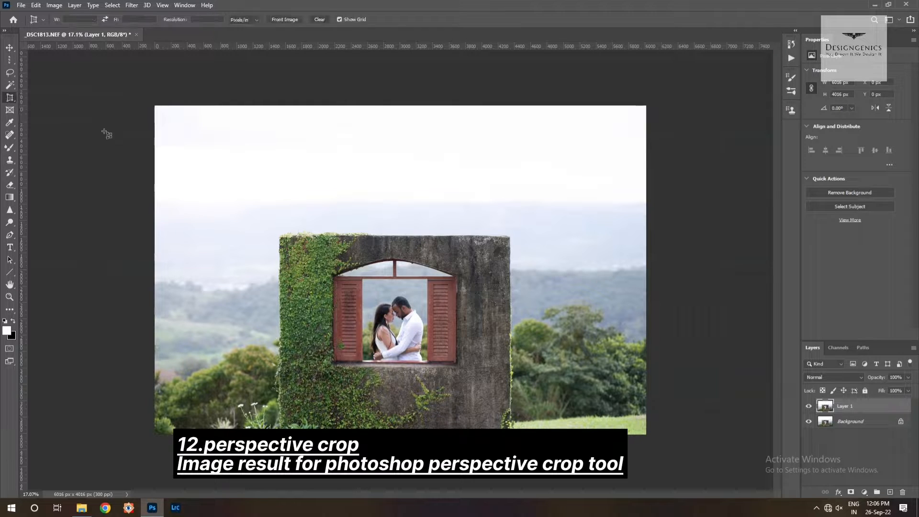
{"action": "scroll", "coordinate": [381, 316], "scroll_direction": "up", "scroll_amount": 2}
{"action": "left_click_drag", "start_coordinate": [350, 282], "coordinate": [439, 397]}
{"action": "scroll", "coordinate": [437, 327], "scroll_direction": "up", "scroll_amount": 1}
{"action": "scroll", "coordinate": [439, 283], "scroll_direction": "up", "scroll_amount": 3}
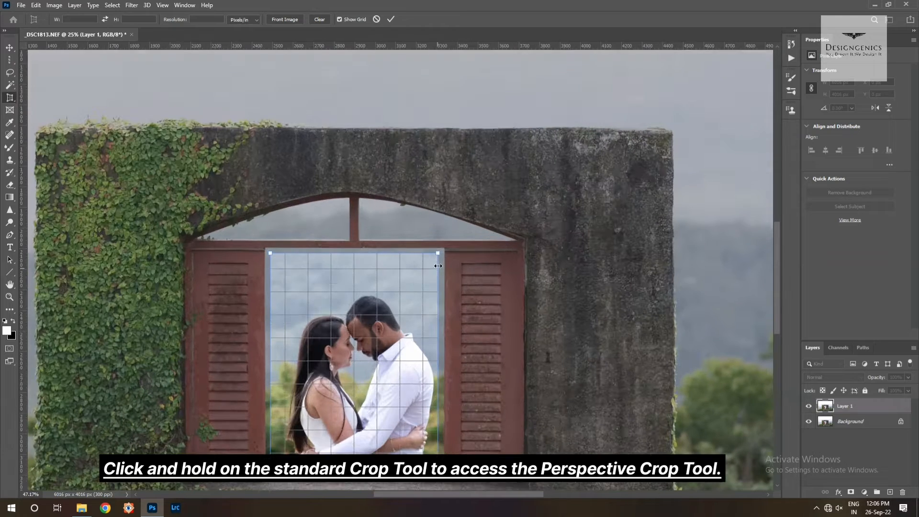
- Skew the perspective crop frame by shifting its upper-right and lower corners, apply the crop, and undo it
{"action": "mouse_move", "coordinate": [438, 253]}
{"action": "left_mouse_down"}
{"action": "mouse_move", "coordinate": [440, 234]}
{"action": "mouse_move", "coordinate": [432, 239]}
{"action": "left_mouse_up"}
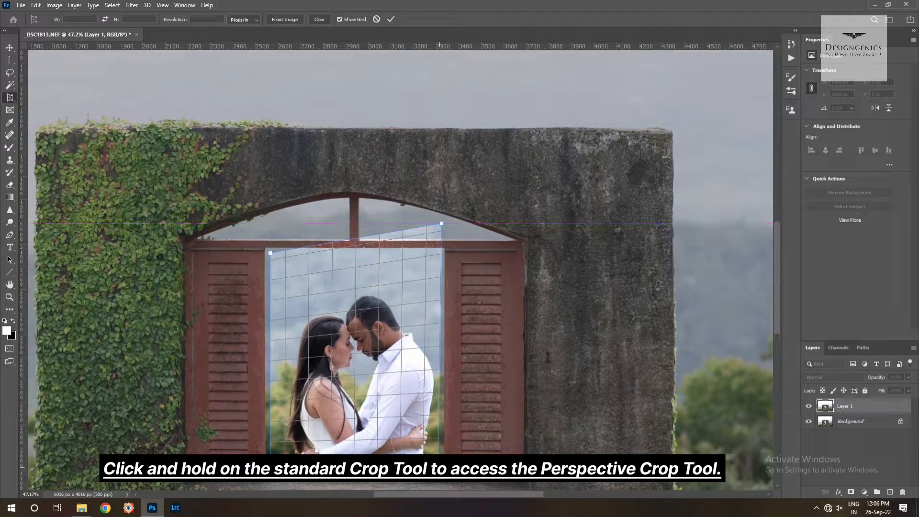
{"action": "scroll", "coordinate": [454, 494], "scroll_direction": "down", "scroll_amount": 2}
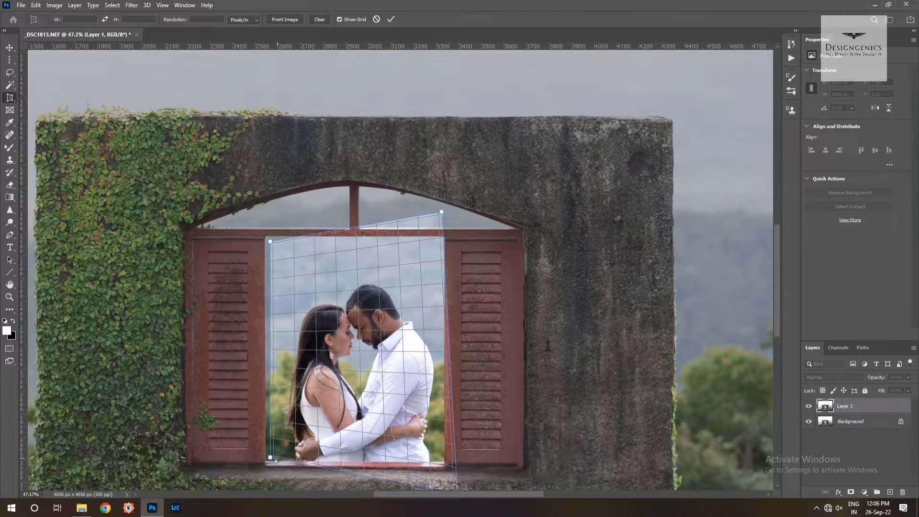
{"action": "left_click_drag", "start_coordinate": [274, 458], "coordinate": [240, 447]}
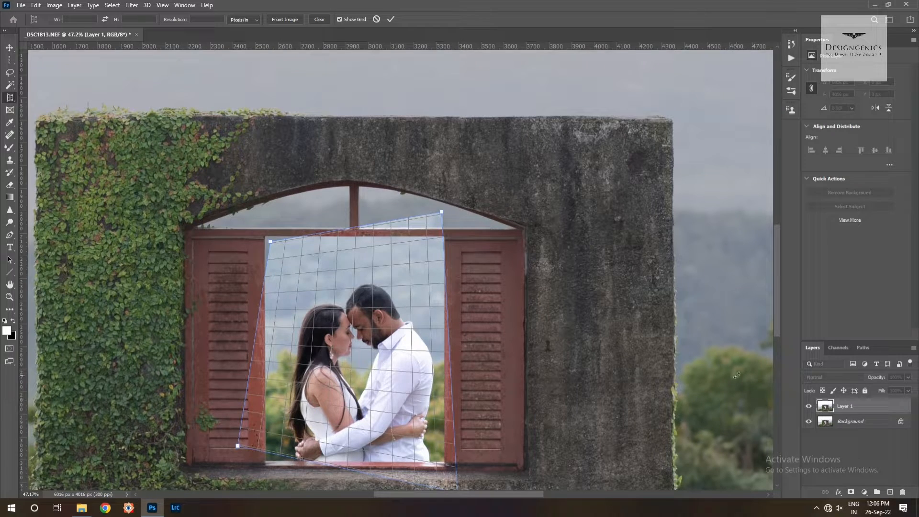
{"action": "left_click", "coordinate": [390, 19]}
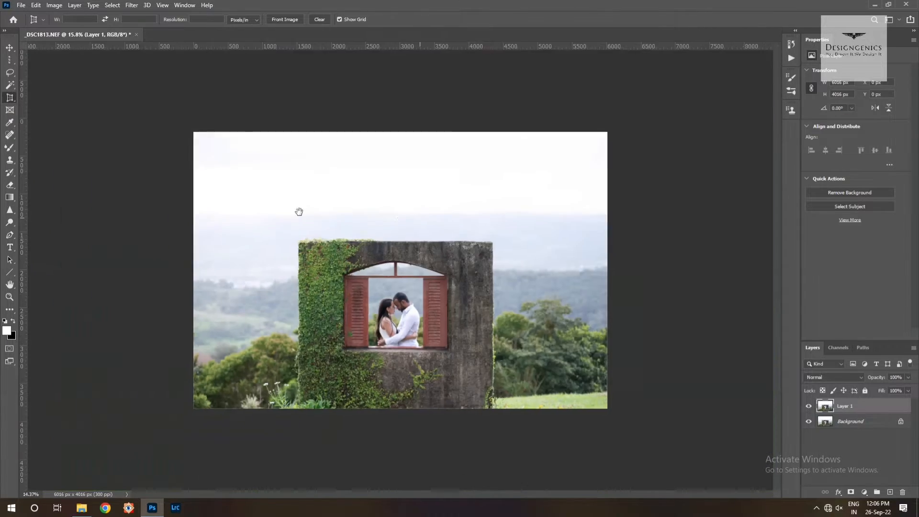
- Sample foreground colours from the photo with the Eyedropper, using Point Sample on all layers
{"action": "left_click", "coordinate": [15, 123]}
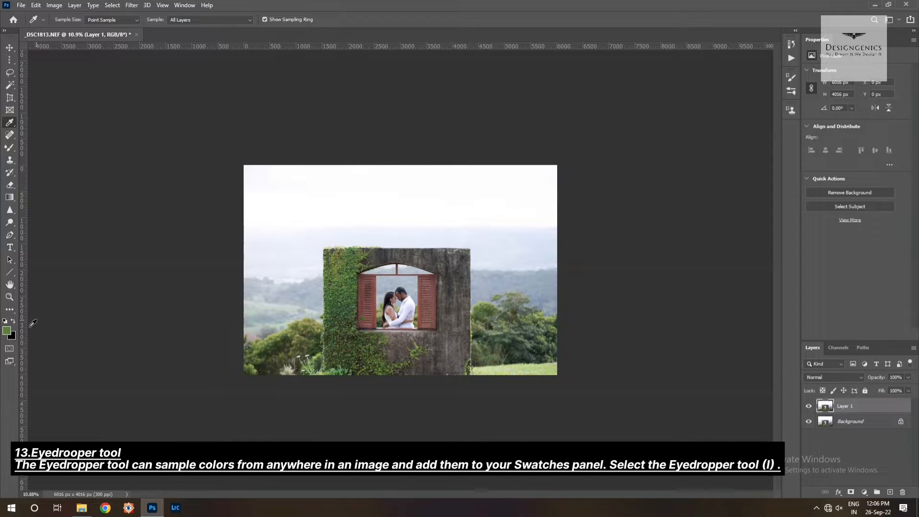
{"action": "left_click", "coordinate": [389, 288]}
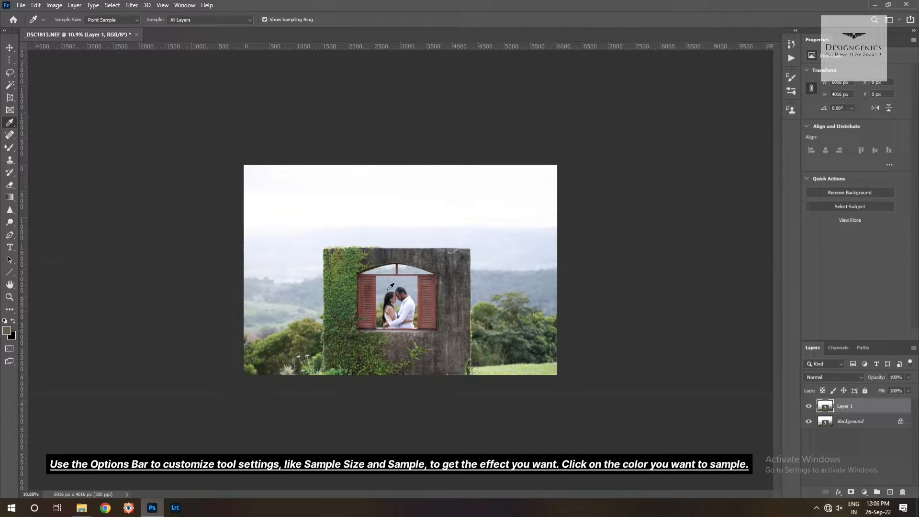
- Remove the small spot on the underside of the window arch with the Spot Healing Brush, Content-Aware, size 50
{"action": "left_click", "coordinate": [10, 134]}
{"action": "scroll", "coordinate": [416, 253], "scroll_direction": "up", "scroll_amount": 5}
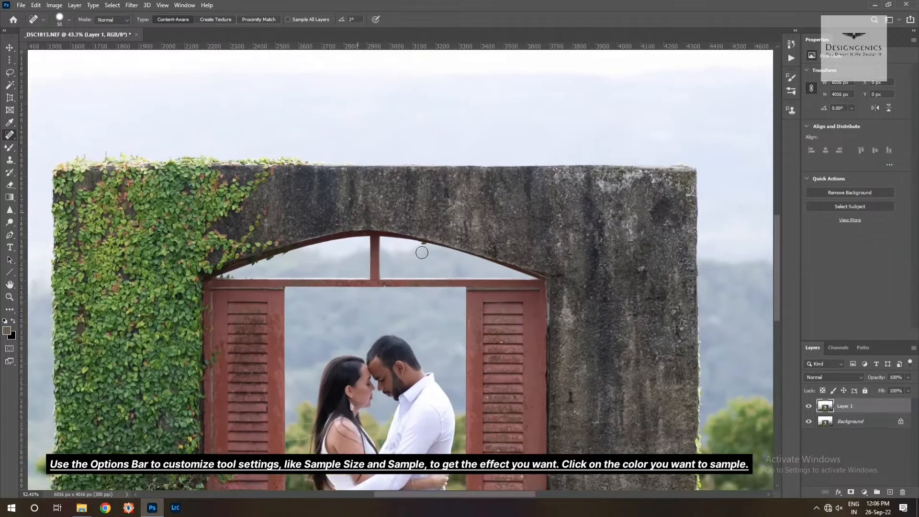
{"action": "scroll", "coordinate": [422, 252], "scroll_direction": "up", "scroll_amount": 2}
{"action": "right_click", "coordinate": [10, 134]}
{"action": "left_click", "coordinate": [88, 136]}
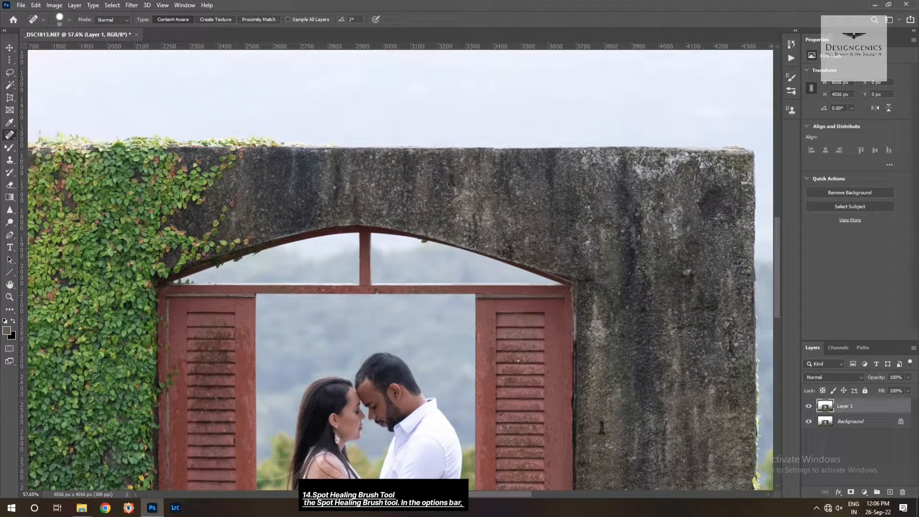
{"action": "scroll", "coordinate": [443, 319], "scroll_direction": "up", "scroll_amount": 1}
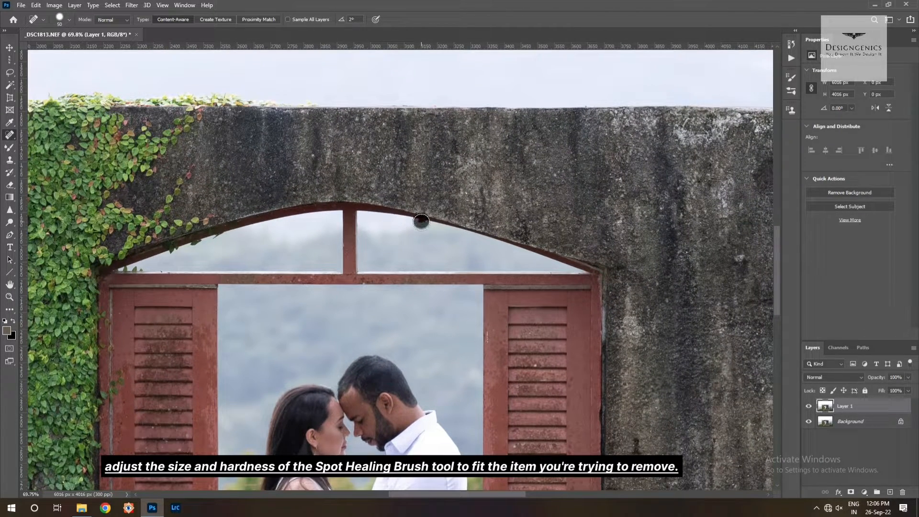
{"action": "scroll", "coordinate": [424, 239], "scroll_direction": "down", "scroll_amount": 1}
{"action": "scroll", "coordinate": [424, 239], "scroll_direction": "down", "scroll_amount": 3}
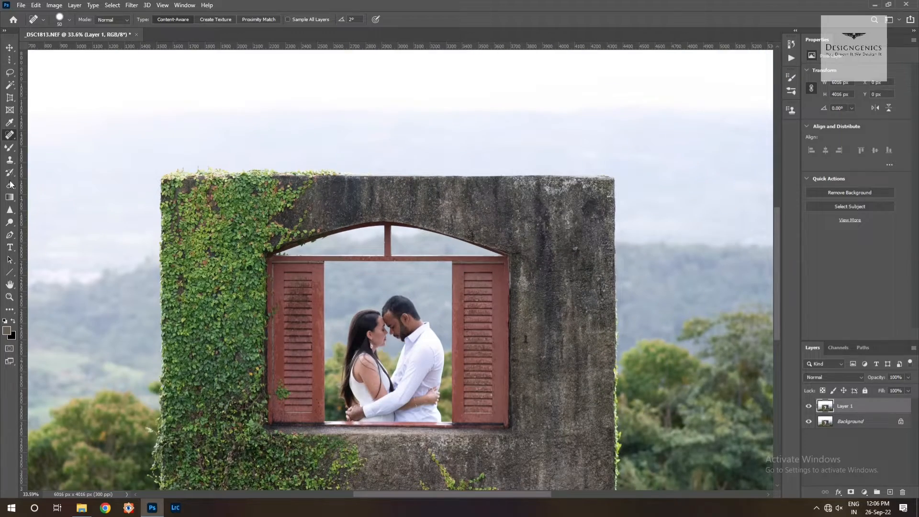
- Paint sampled background over the vertical post in the window arch with the Healing Brush at size 100, and undo it
{"action": "right_click", "coordinate": [9, 137]}
{"action": "left_click", "coordinate": [48, 143]}
{"action": "scroll", "coordinate": [351, 255], "scroll_direction": "up", "scroll_amount": 2}
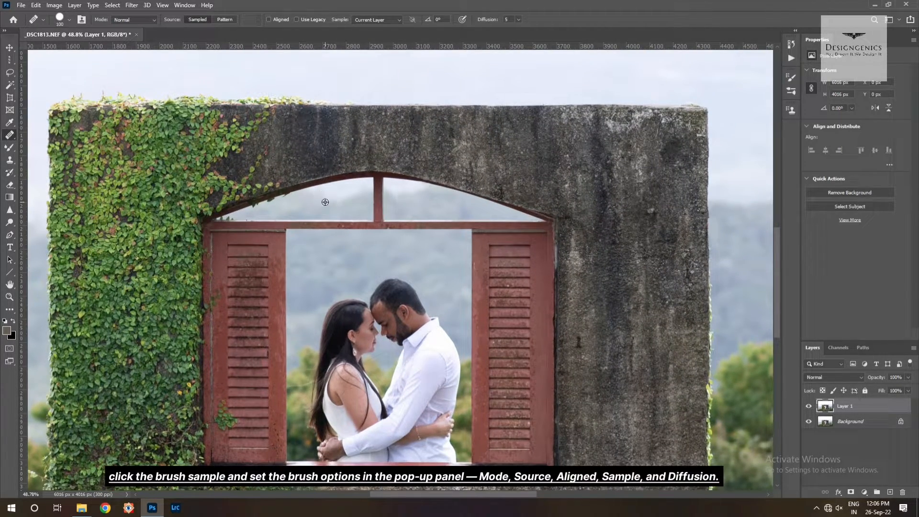
{"action": "mouse_move", "coordinate": [382, 201]}
{"action": "left_mouse_down"}
{"action": "mouse_move", "coordinate": [378, 211]}
{"action": "mouse_move", "coordinate": [378, 182]}
{"action": "left_mouse_up"}
{"action": "scroll", "coordinate": [440, 252], "scroll_direction": "down", "scroll_amount": 3}
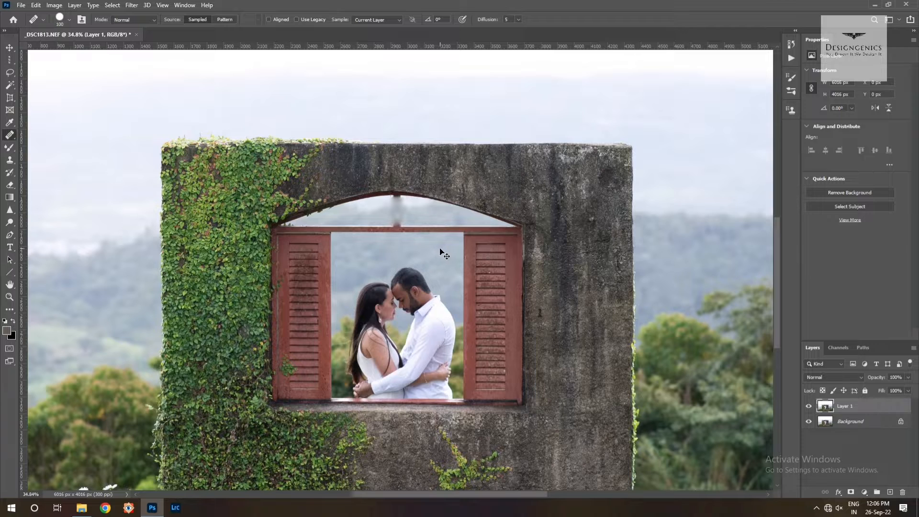
{"action": "key", "text": "ctrl+z"}
- Patch the middle of the arch's vertical post with the neighbouring pale background using the Patch tool in Source mode
{"action": "right_click", "coordinate": [9, 135]}
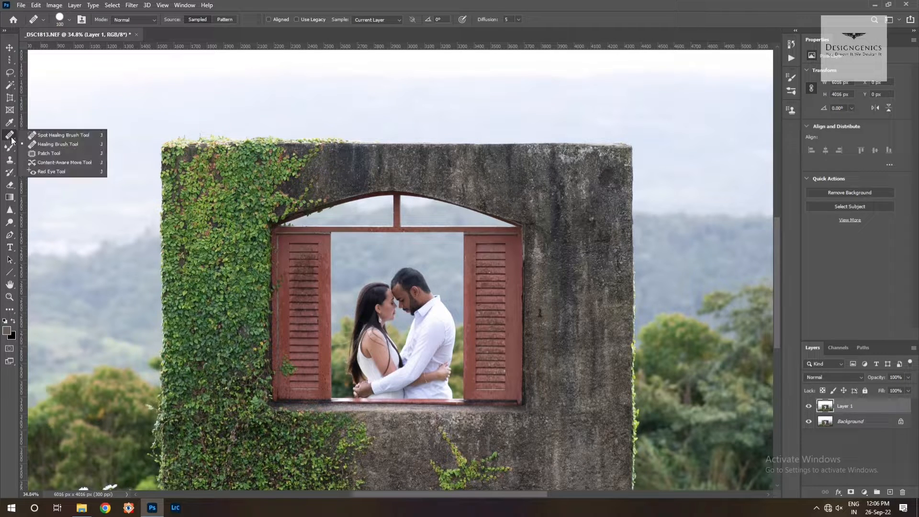
{"action": "left_click", "coordinate": [48, 157]}
{"action": "scroll", "coordinate": [297, 248], "scroll_direction": "up", "scroll_amount": 2}
{"action": "scroll", "coordinate": [297, 248], "scroll_direction": "up", "scroll_amount": 2}
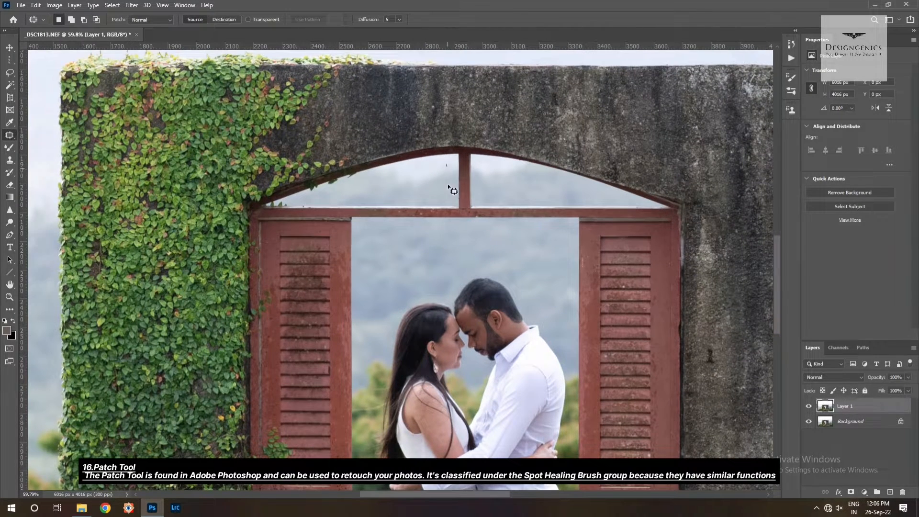
{"action": "mouse_move", "coordinate": [472, 163]}
{"action": "left_mouse_down"}
{"action": "mouse_move", "coordinate": [441, 164]}
{"action": "mouse_move", "coordinate": [420, 177]}
{"action": "left_mouse_up"}
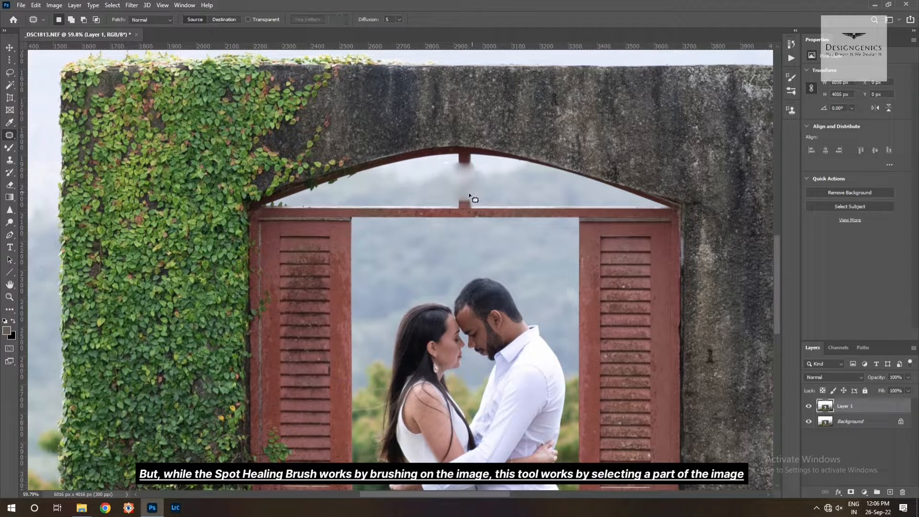
- Undo the patch on the arch's vertical post and clear the selection
{"action": "key", "text": "ctrl+z"}
{"action": "key", "text": "ctrl+d"}
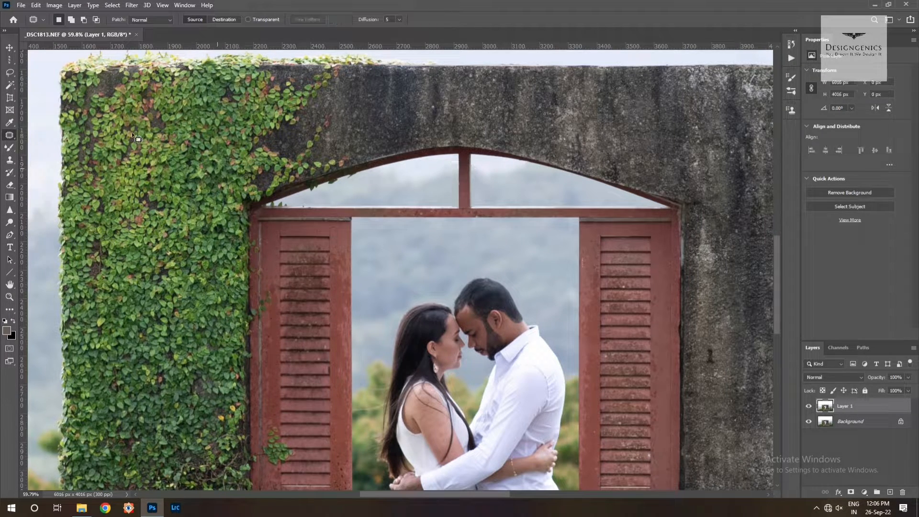
- Move a patch of pale background over the middle of the arch's post with Content-Aware Move in Move mode, undo it and deselect
{"action": "right_click", "coordinate": [9, 135]}
{"action": "left_click", "coordinate": [65, 162]}
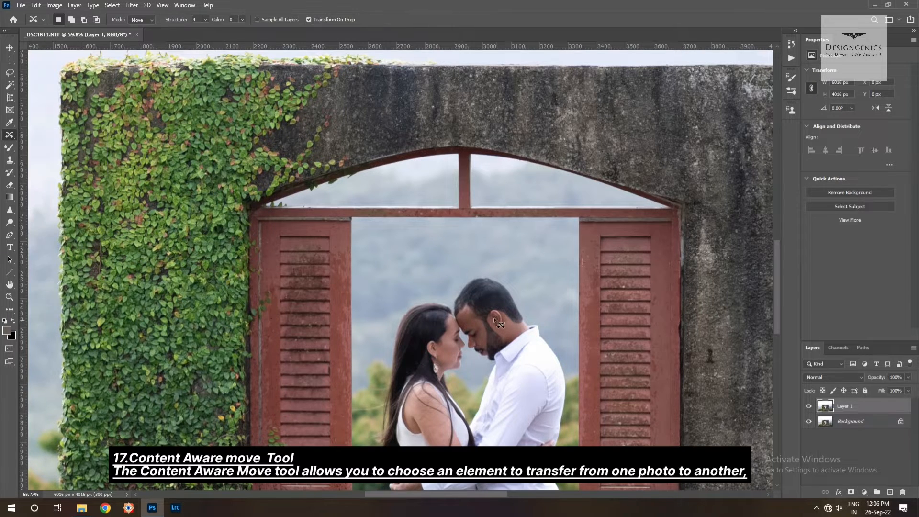
{"action": "scroll", "coordinate": [392, 156], "scroll_direction": "up", "scroll_amount": 2}
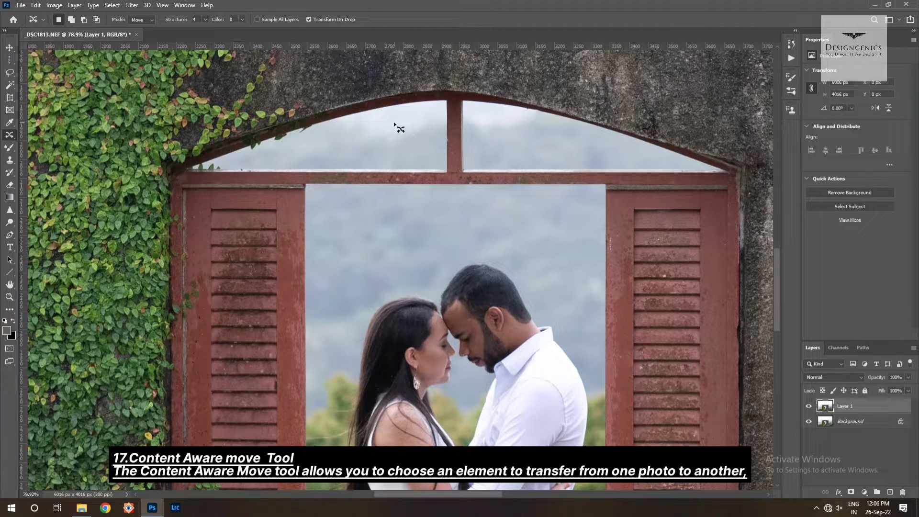
{"action": "mouse_move", "coordinate": [426, 158]}
{"action": "left_mouse_down"}
{"action": "mouse_move", "coordinate": [429, 125]}
{"action": "mouse_move", "coordinate": [395, 123]}
{"action": "mouse_move", "coordinate": [453, 138]}
{"action": "left_mouse_up"}
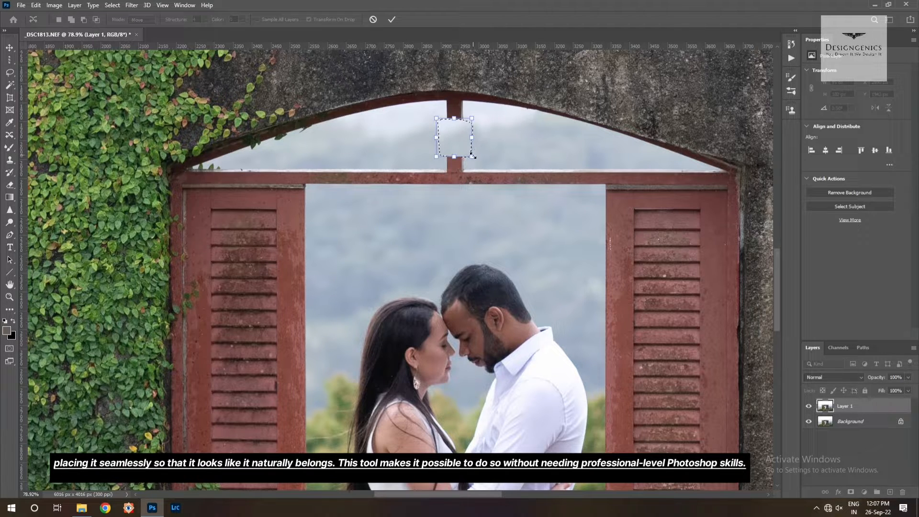
{"action": "left_click", "coordinate": [393, 18]}
{"action": "scroll", "coordinate": [467, 174], "scroll_direction": "up", "scroll_amount": 1}
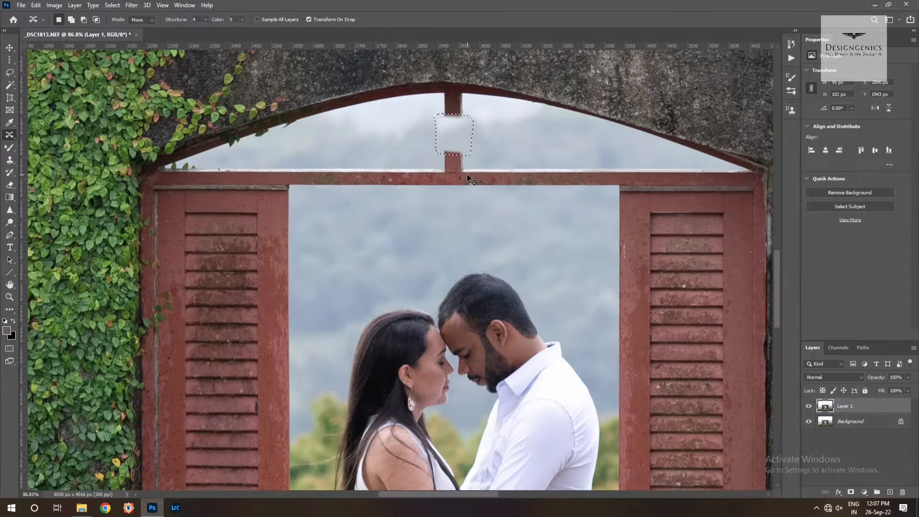
{"action": "key", "text": "ctrl+d"}
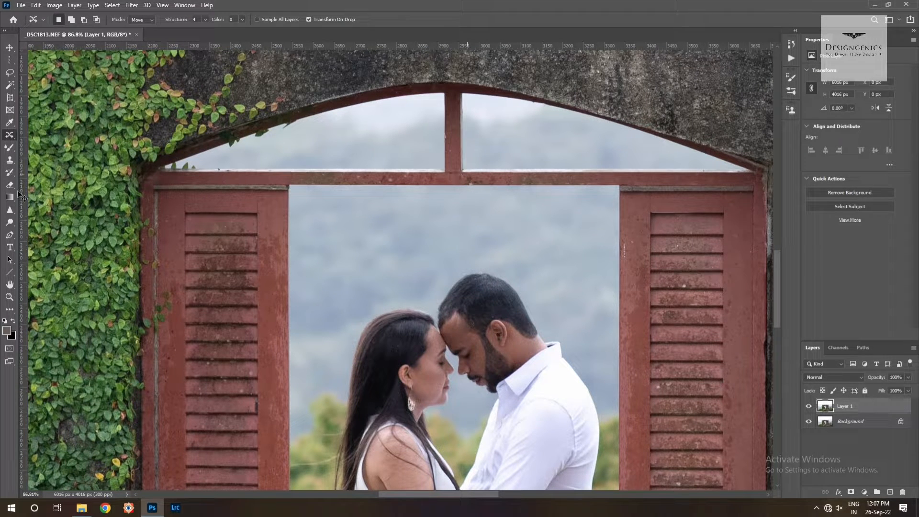
- Paint over the couple in the window with the Brush tool at size 700 and 100% opacity, using the grey-brown foreground colour
{"action": "right_click", "coordinate": [12, 139]}
{"action": "right_click", "coordinate": [12, 149]}
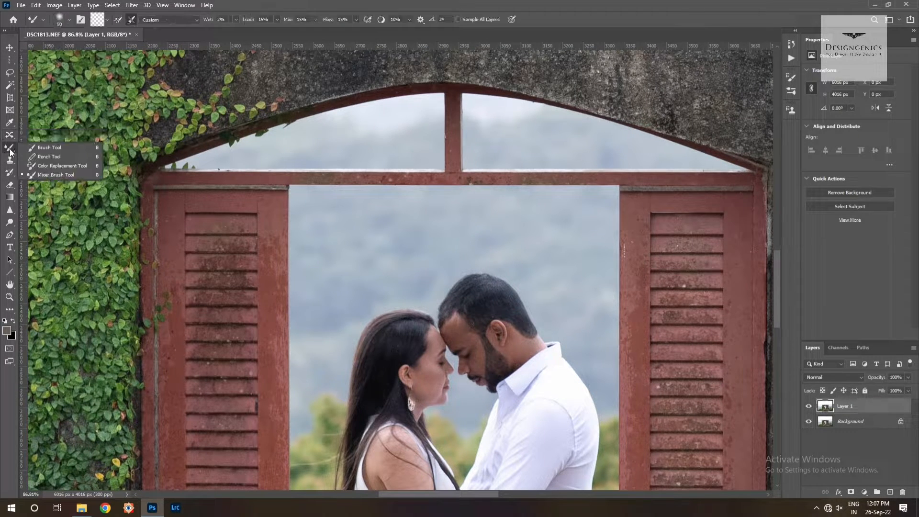
{"action": "left_click", "coordinate": [38, 146]}
{"action": "scroll", "coordinate": [362, 172], "scroll_direction": "down", "scroll_amount": 5}
{"action": "scroll", "coordinate": [325, 148], "scroll_direction": "down", "scroll_amount": 1}
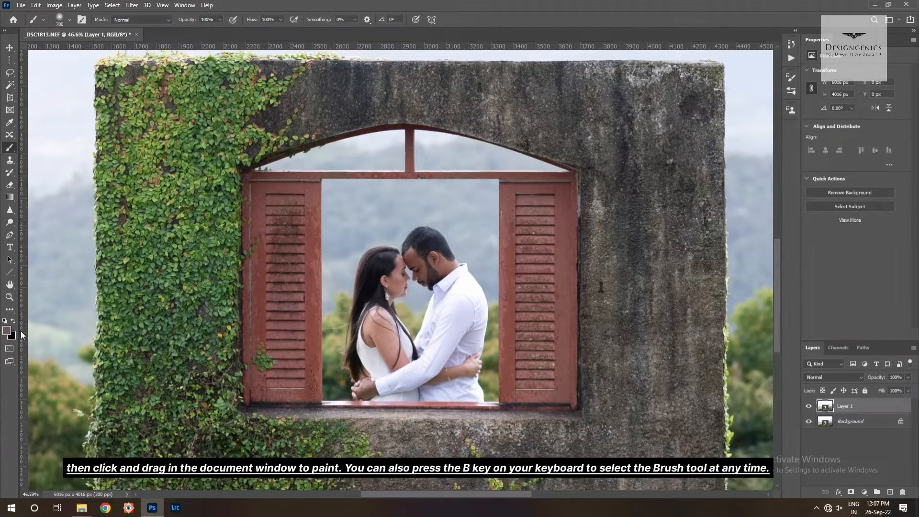
{"action": "left_click_drag", "start_coordinate": [420, 306], "coordinate": [423, 289]}
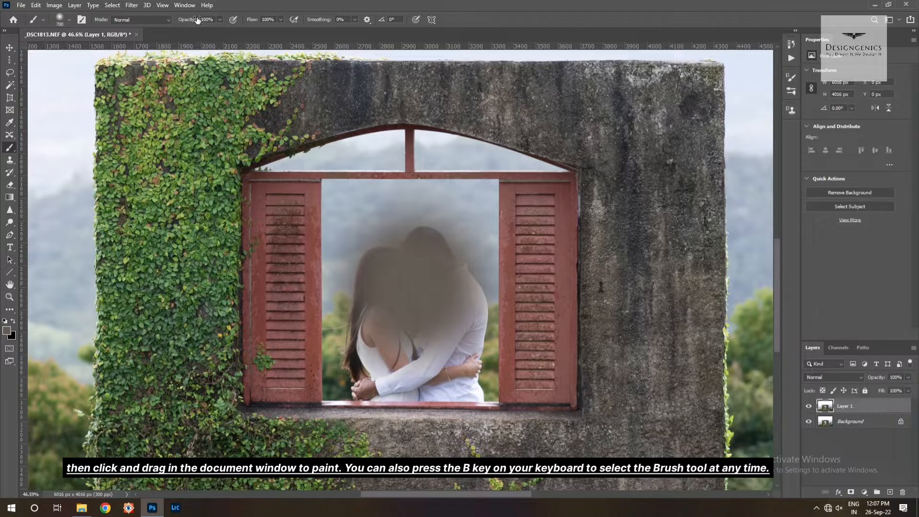
- Reduce the brush opacity to 41% and flow to 54%, painting lightly over the window area
{"action": "left_click_drag", "start_coordinate": [167, 20], "coordinate": [160, 20]}
{"action": "left_click", "coordinate": [391, 178]}
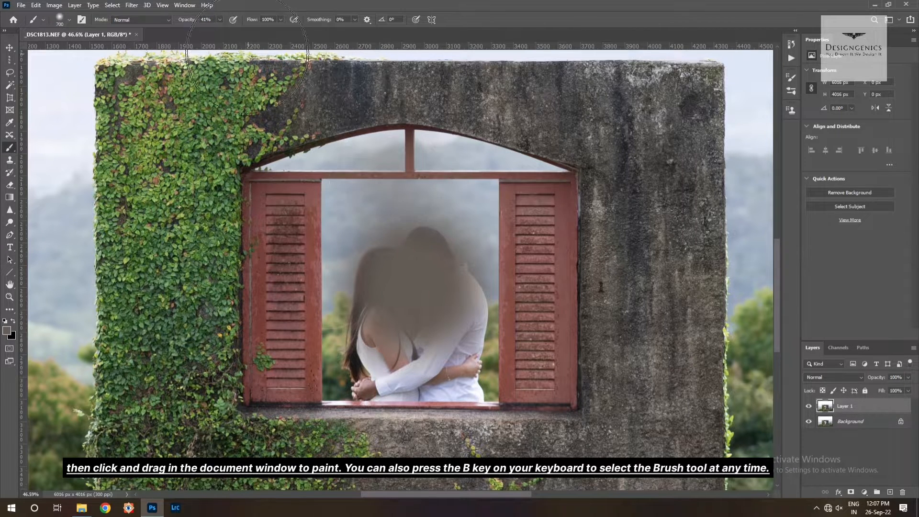
{"action": "left_click_drag", "start_coordinate": [253, 20], "coordinate": [245, 19]}
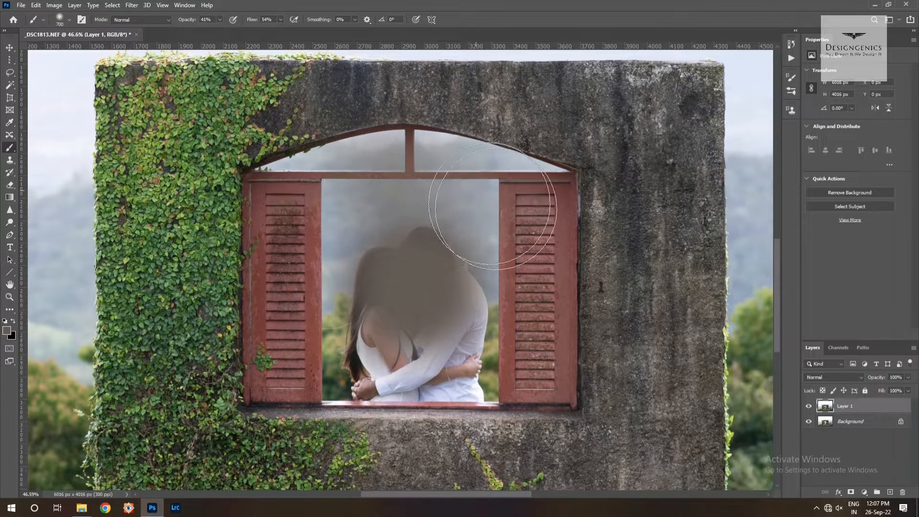
{"action": "scroll", "coordinate": [181, 177], "scroll_direction": "down", "scroll_amount": 2}
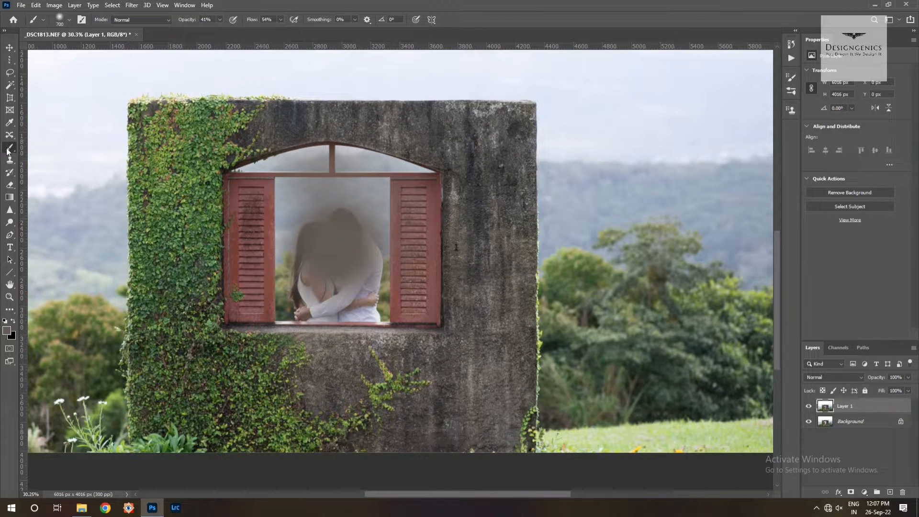
- Undo the brush strokes painted over the window and the couple
{"action": "key", "text": "ctrl+z"}
{"action": "key", "text": "ctrl+z"}
{"action": "key", "text": "ctrl+z"}
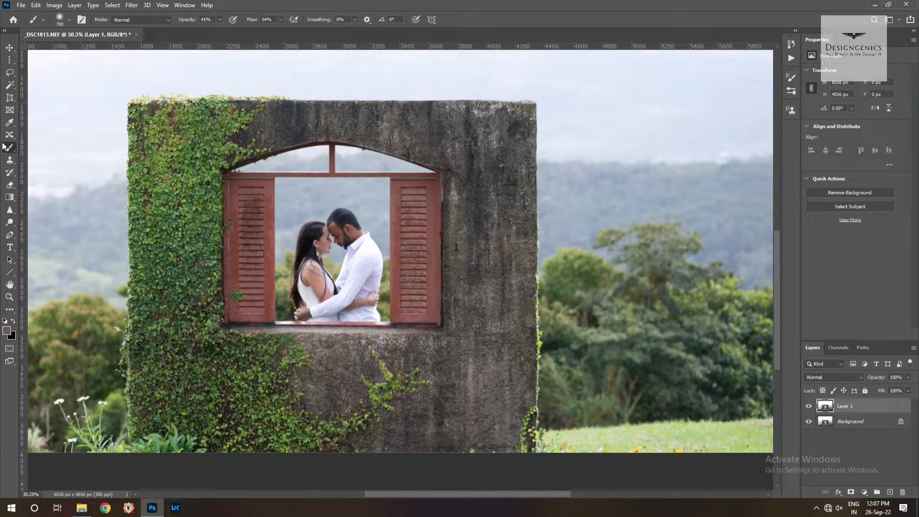
- Smooth the skin on the couple's faces with the Mixer Brush at size 40
{"action": "right_click", "coordinate": [3, 146]}
{"action": "left_click", "coordinate": [45, 175]}
{"action": "scroll", "coordinate": [287, 239], "scroll_direction": "up", "scroll_amount": 1}
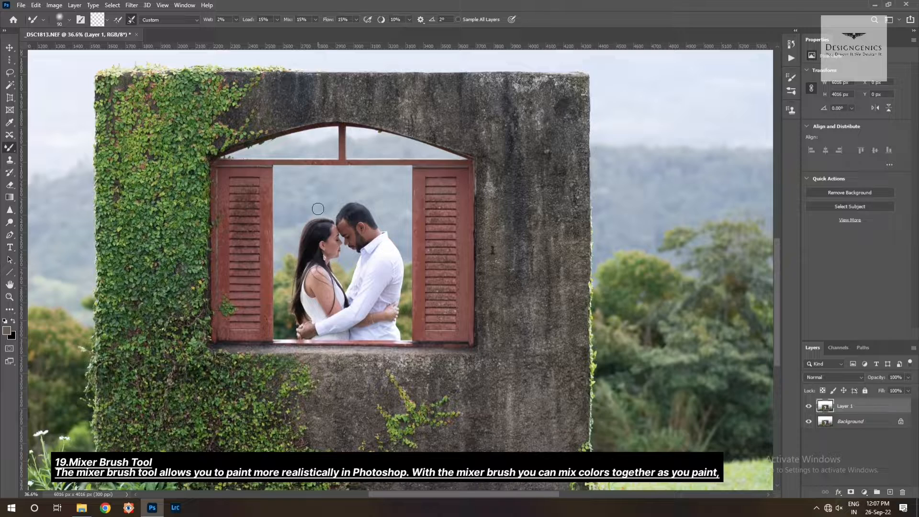
{"action": "scroll", "coordinate": [335, 244], "scroll_direction": "up", "scroll_amount": 4}
{"action": "scroll", "coordinate": [339, 247], "scroll_direction": "up", "scroll_amount": 3}
{"action": "key", "text": "bracketleft"}
{"action": "key", "text": "bracketleft"}
{"action": "key", "text": "bracketleft"}
{"action": "key", "text": "bracketleft"}
{"action": "key", "text": "bracketleft"}
{"action": "key", "text": "bracketleft"}
{"action": "key", "text": "bracketleft"}
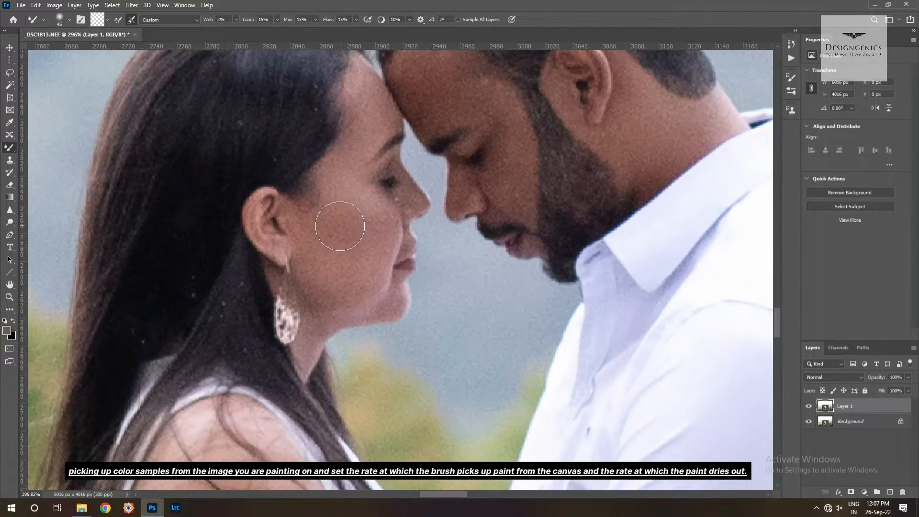
{"action": "mouse_move", "coordinate": [345, 202]}
{"action": "left_mouse_down"}
{"action": "mouse_move", "coordinate": [360, 254]}
{"action": "mouse_move", "coordinate": [372, 230]}
{"action": "mouse_move", "coordinate": [336, 316]}
{"action": "mouse_move", "coordinate": [335, 215]}
{"action": "mouse_move", "coordinate": [328, 287]}
{"action": "mouse_move", "coordinate": [348, 307]}
{"action": "mouse_move", "coordinate": [368, 284]}
{"action": "mouse_move", "coordinate": [356, 291]}
{"action": "mouse_move", "coordinate": [361, 298]}
{"action": "mouse_move", "coordinate": [329, 200]}
{"action": "mouse_move", "coordinate": [324, 243]}
{"action": "mouse_move", "coordinate": [368, 272]}
{"action": "left_mouse_up"}
{"action": "scroll", "coordinate": [369, 271], "scroll_direction": "down", "scroll_amount": 2}
{"action": "key", "text": "bracketright"}
{"action": "key", "text": "bracketleft"}
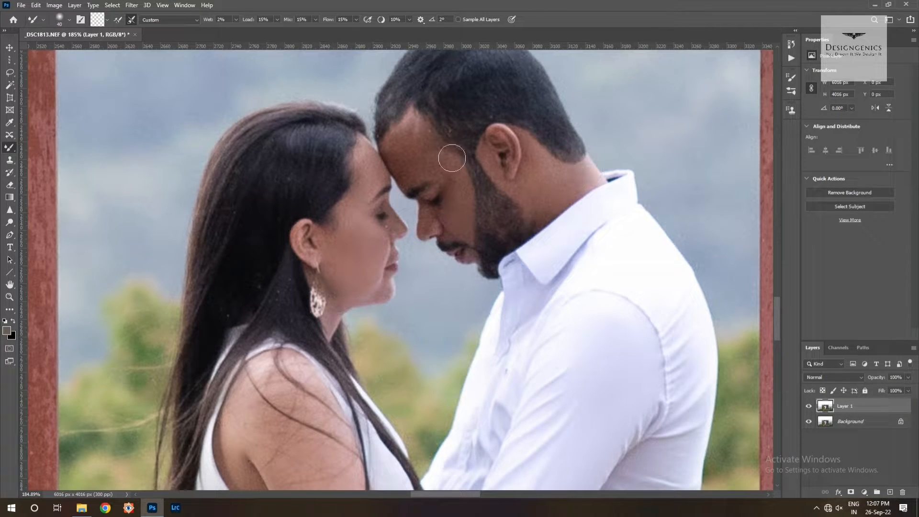
{"action": "scroll", "coordinate": [335, 170], "scroll_direction": "down", "scroll_amount": 6}
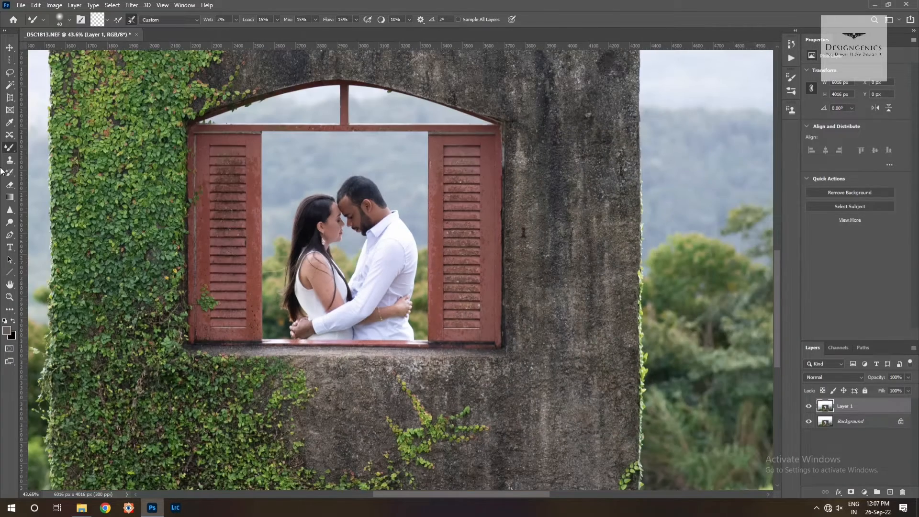
- Clone pale background over the arch's vertical post with the Clone Stamp at size 100 and 70% opacity and flow
{"action": "left_click", "coordinate": [8, 162]}
{"action": "scroll", "coordinate": [90, 170], "scroll_direction": "up", "scroll_amount": 2}
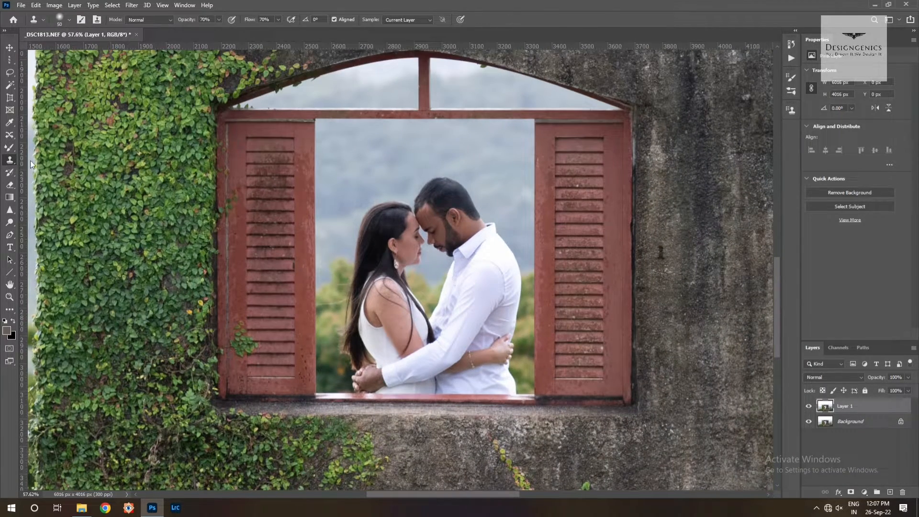
{"action": "right_click", "coordinate": [11, 161]}
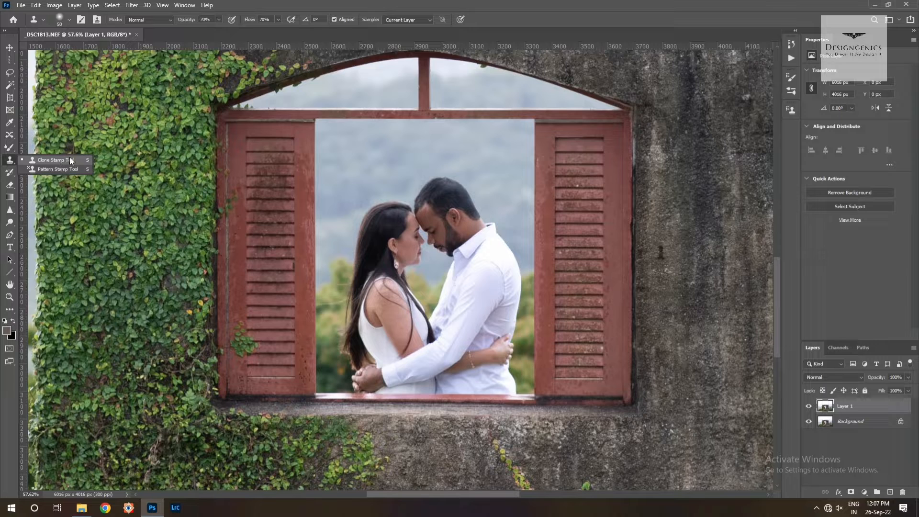
{"action": "left_click", "coordinate": [70, 160]}
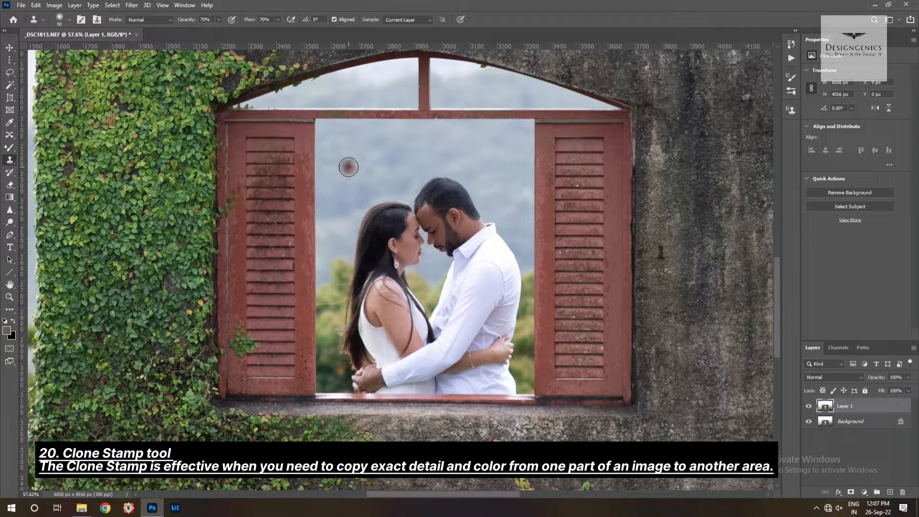
{"action": "key", "text": "bracketright"}
{"action": "left_click_drag", "start_coordinate": [421, 84], "coordinate": [421, 86]}
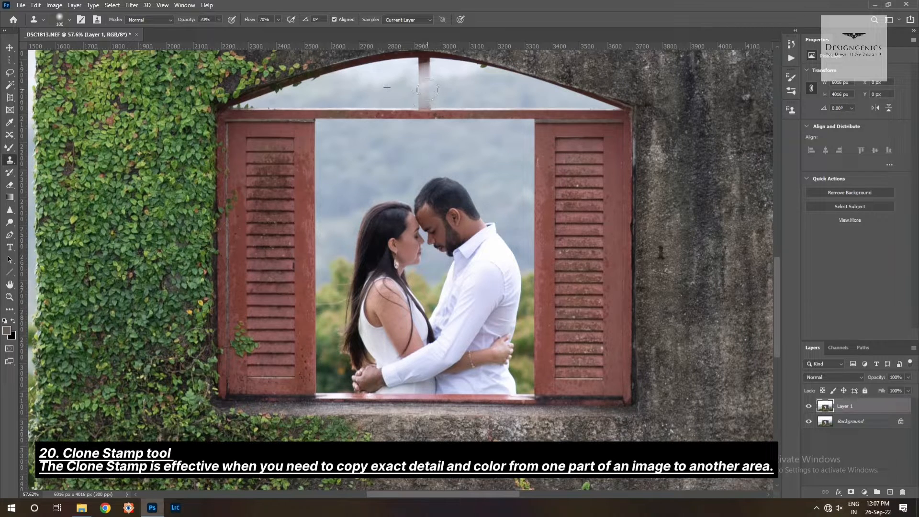
- Clone out the rest of the arch's vertical post at 100% opacity and flow, and undo the cloning
{"action": "left_click_drag", "start_coordinate": [360, 90], "coordinate": [360, 86]}
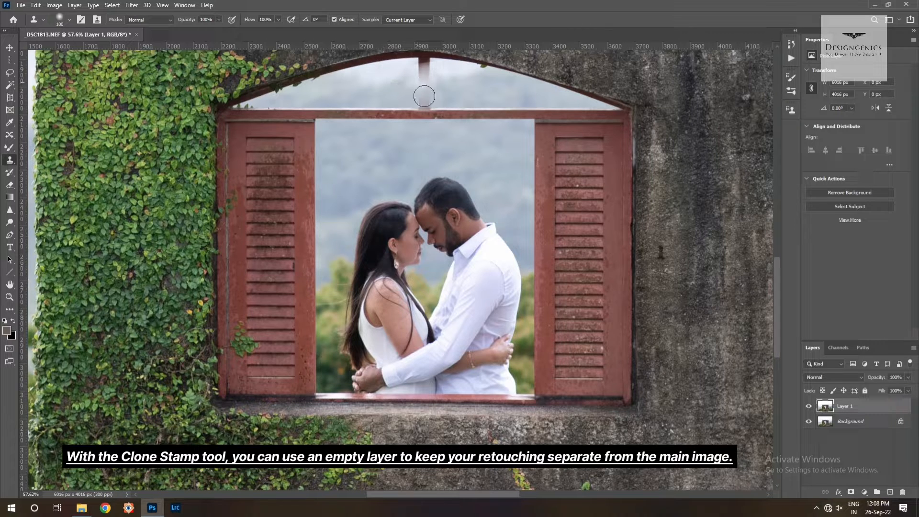
{"action": "mouse_move", "coordinate": [424, 96]}
{"action": "left_mouse_down"}
{"action": "mouse_move", "coordinate": [421, 69]}
{"action": "mouse_move", "coordinate": [421, 101]}
{"action": "mouse_move", "coordinate": [423, 71]}
{"action": "mouse_move", "coordinate": [413, 63]}
{"action": "mouse_move", "coordinate": [431, 65]}
{"action": "mouse_move", "coordinate": [417, 75]}
{"action": "mouse_move", "coordinate": [449, 82]}
{"action": "left_mouse_up"}
{"action": "scroll", "coordinate": [420, 117], "scroll_direction": "down", "scroll_amount": 1}
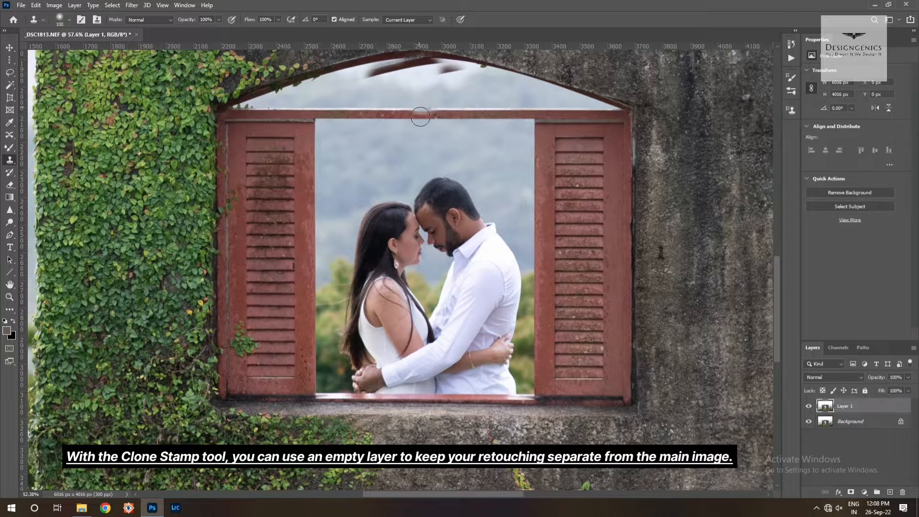
{"action": "scroll", "coordinate": [420, 117], "scroll_direction": "down", "scroll_amount": 4}
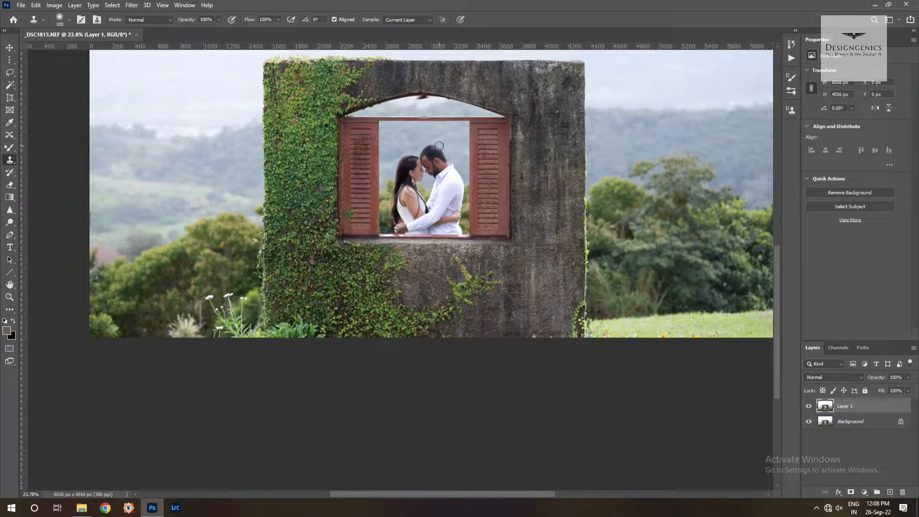
{"action": "key", "text": "ctrl+z"}
{"action": "key", "text": "ctrl+z"}
- Choose the regular Eraser tool and enlarge its brush to size 200
{"action": "left_click", "coordinate": [11, 174]}
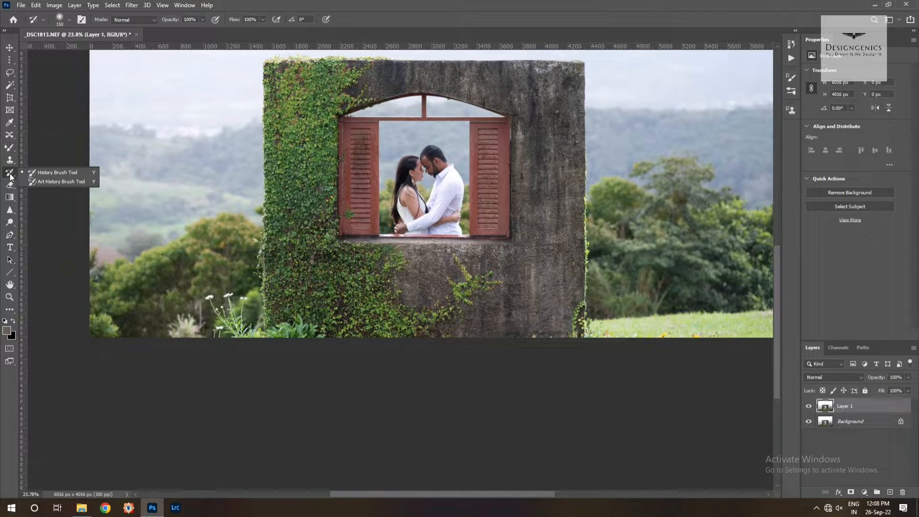
{"action": "left_click", "coordinate": [9, 188]}
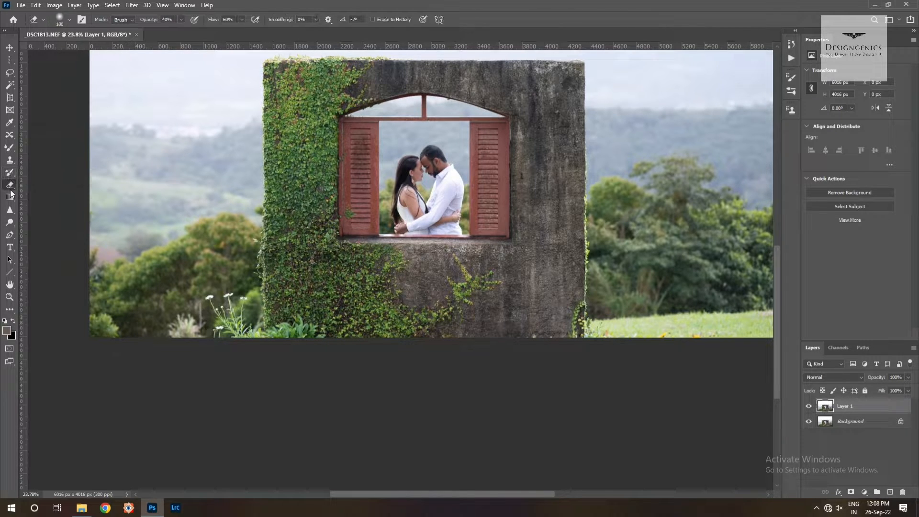
{"action": "scroll", "coordinate": [55, 183], "scroll_direction": "up", "scroll_amount": 3}
{"action": "right_click", "coordinate": [8, 184]}
{"action": "left_click", "coordinate": [85, 186]}
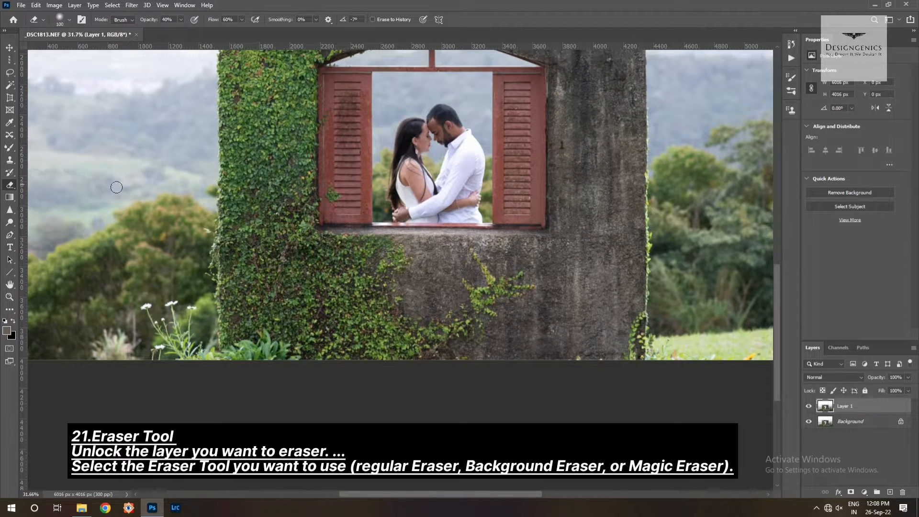
{"action": "scroll", "coordinate": [394, 161], "scroll_direction": "up", "scroll_amount": 2}
{"action": "key", "text": "bracketright"}
{"action": "key", "text": "bracketright"}
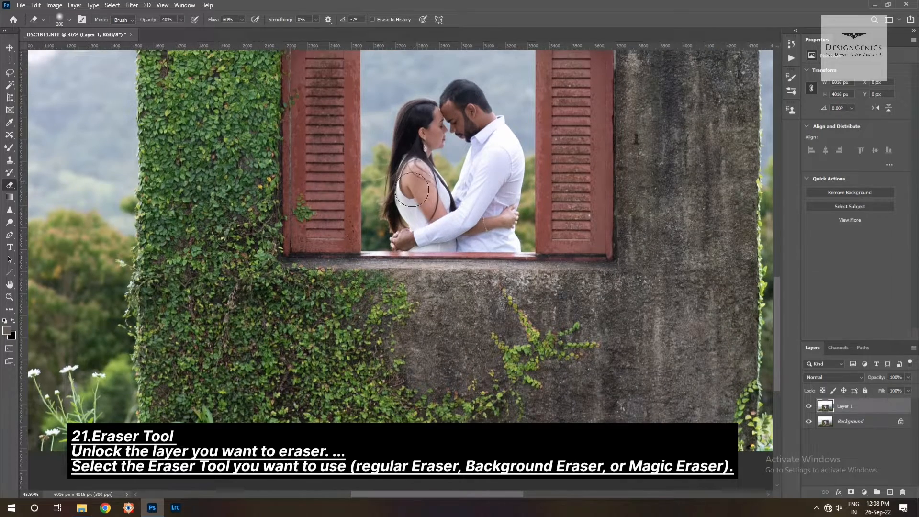
{"action": "scroll", "coordinate": [408, 338], "scroll_direction": "down", "scroll_amount": 5}
{"action": "scroll", "coordinate": [378, 265], "scroll_direction": "up", "scroll_amount": 3}
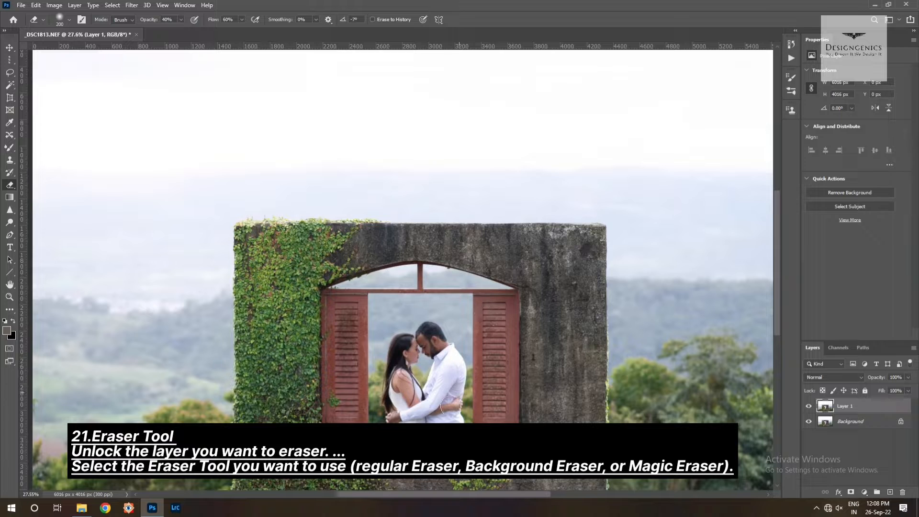
- Paint a soft grey-brown smudge over the background above the couple's heads with the Brush tool
{"action": "scroll", "coordinate": [489, 372], "scroll_direction": "up", "scroll_amount": 2}
{"action": "left_click_drag", "start_coordinate": [10, 148], "coordinate": [57, 153]}
{"action": "mouse_move", "coordinate": [378, 268]}
{"action": "left_mouse_down"}
{"action": "mouse_move", "coordinate": [392, 291]}
{"action": "mouse_move", "coordinate": [408, 286]}
{"action": "mouse_move", "coordinate": [426, 299]}
{"action": "left_mouse_up"}
{"action": "left_click", "coordinate": [10, 197]}
{"action": "scroll", "coordinate": [394, 286], "scroll_direction": "down", "scroll_amount": 3}
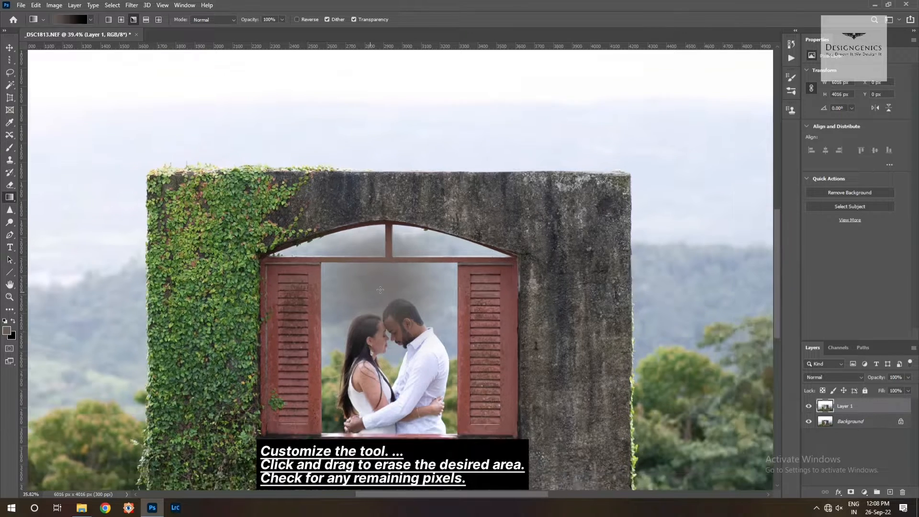
- Erase the painted smudge above the couple on Layer 1 with the Eraser at size 1000, 40% opacity and 60% flow
{"action": "left_click", "coordinate": [7, 184]}
{"action": "right_click", "coordinate": [7, 188]}
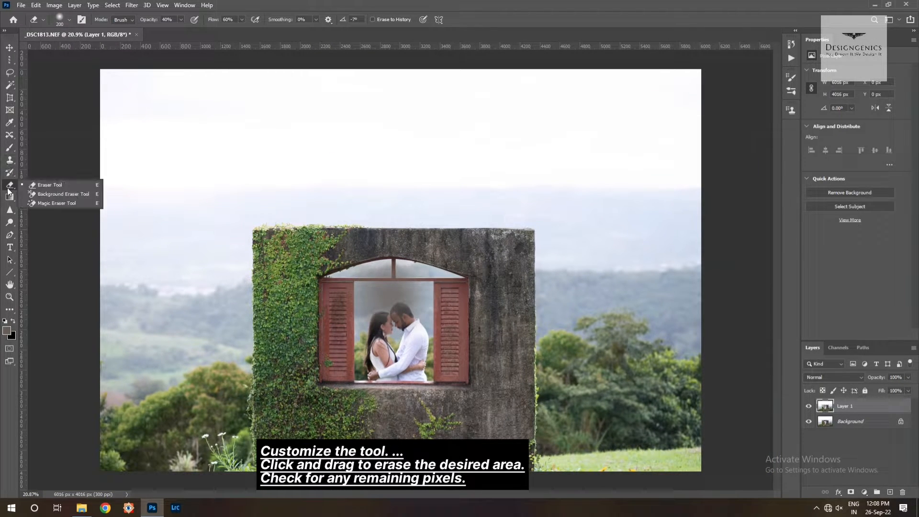
{"action": "left_click", "coordinate": [79, 187]}
{"action": "key", "text": "]"}
{"action": "scroll", "coordinate": [385, 278], "scroll_direction": "up", "scroll_amount": 3}
{"action": "key", "text": "]"}
{"action": "key", "text": "]"}
{"action": "key", "text": "]"}
{"action": "key", "text": "]"}
{"action": "key", "text": "]"}
{"action": "key", "text": "]"}
{"action": "key", "text": "]"}
{"action": "key", "text": "]"}
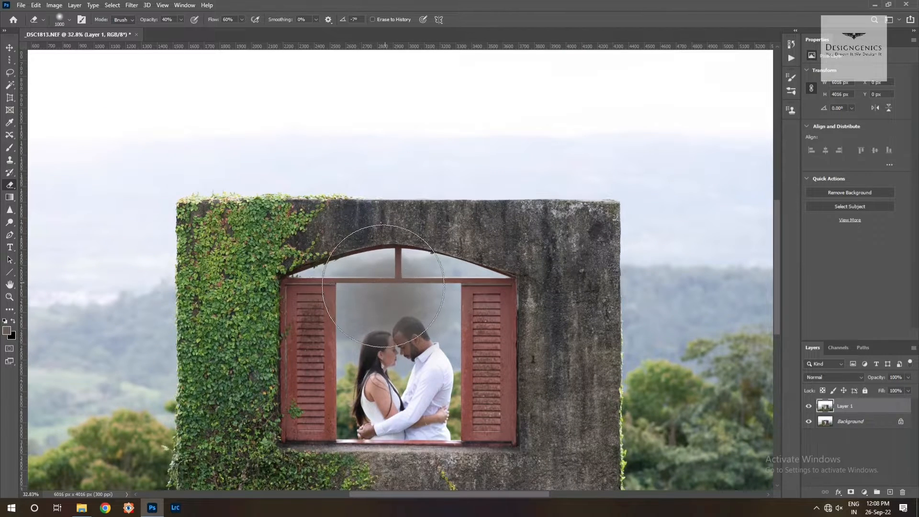
{"action": "mouse_move", "coordinate": [312, 313]}
{"action": "left_mouse_down"}
{"action": "mouse_move", "coordinate": [349, 282]}
{"action": "mouse_move", "coordinate": [399, 266]}
{"action": "left_mouse_up"}
{"action": "scroll", "coordinate": [6, 191], "scroll_direction": "down", "scroll_amount": 3}
{"action": "right_click", "coordinate": [8, 184]}
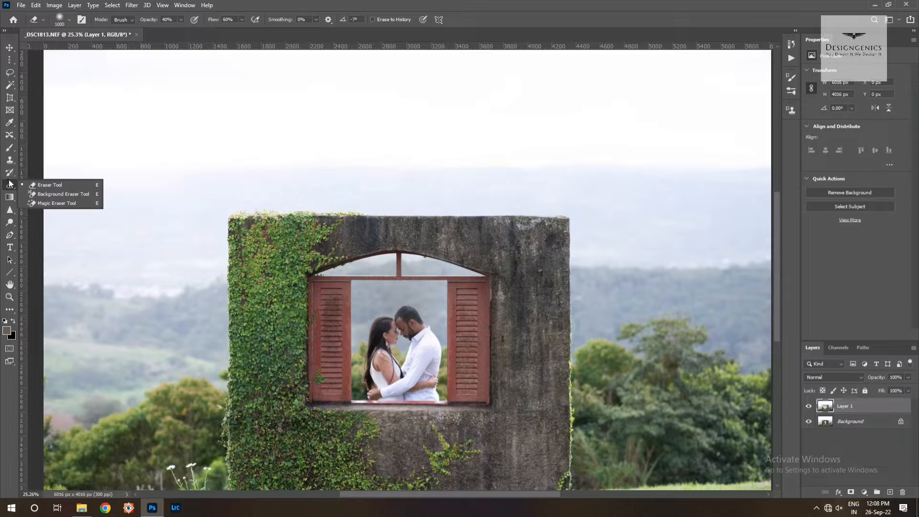
{"action": "left_click", "coordinate": [8, 199]}
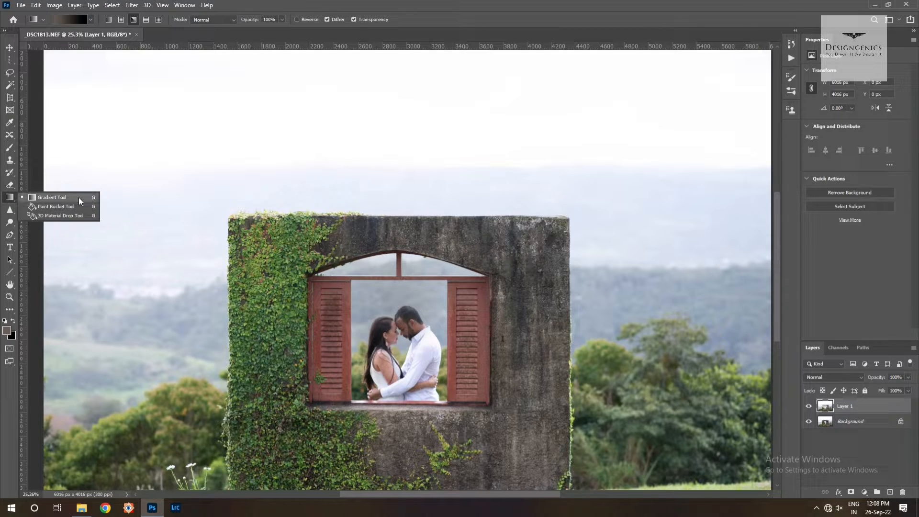
{"action": "left_click", "coordinate": [10, 210]}
{"action": "left_click", "coordinate": [10, 223]}
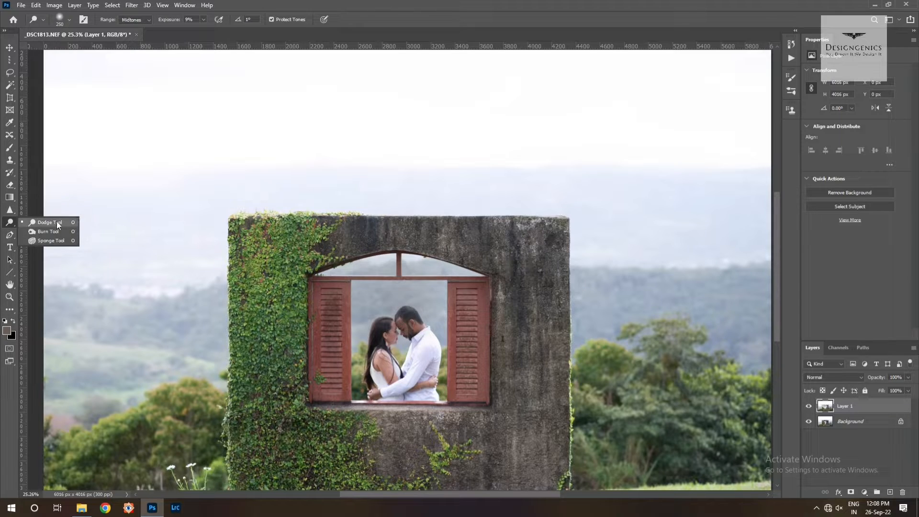
- Choose the Blur tool and enlarge its brush for working on the couple in the window
{"action": "left_click", "coordinate": [10, 210]}
{"action": "left_click", "coordinate": [45, 211]}
{"action": "scroll", "coordinate": [399, 323], "scroll_direction": "up", "scroll_amount": 3}
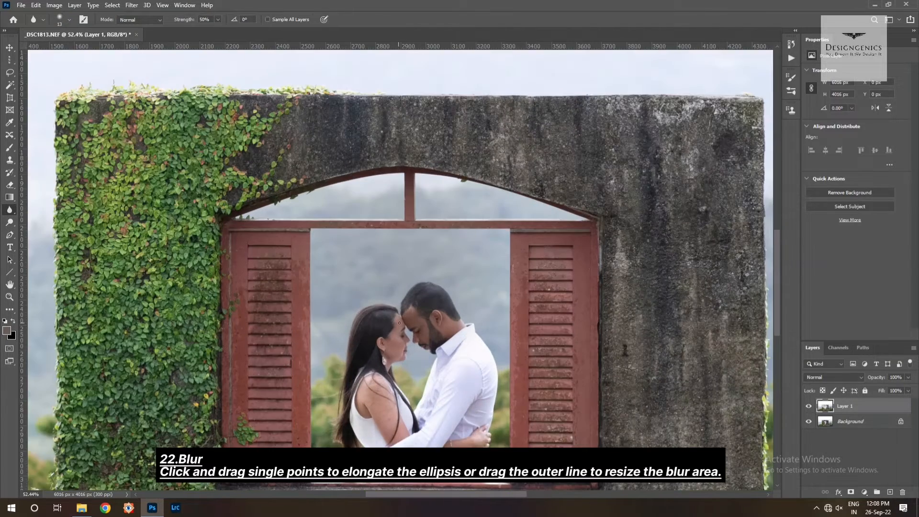
{"action": "scroll", "coordinate": [399, 323], "scroll_direction": "up", "scroll_amount": 5}
{"action": "key", "text": "bracketright"}
{"action": "key", "text": "bracketright"}
{"action": "key", "text": "bracketright"}
{"action": "key", "text": "bracketright"}
{"action": "key", "text": "bracketright"}
{"action": "key", "text": "bracketright"}
{"action": "key", "text": "bracketright"}
{"action": "key", "text": "bracketright"}
{"action": "key", "text": "bracketright"}
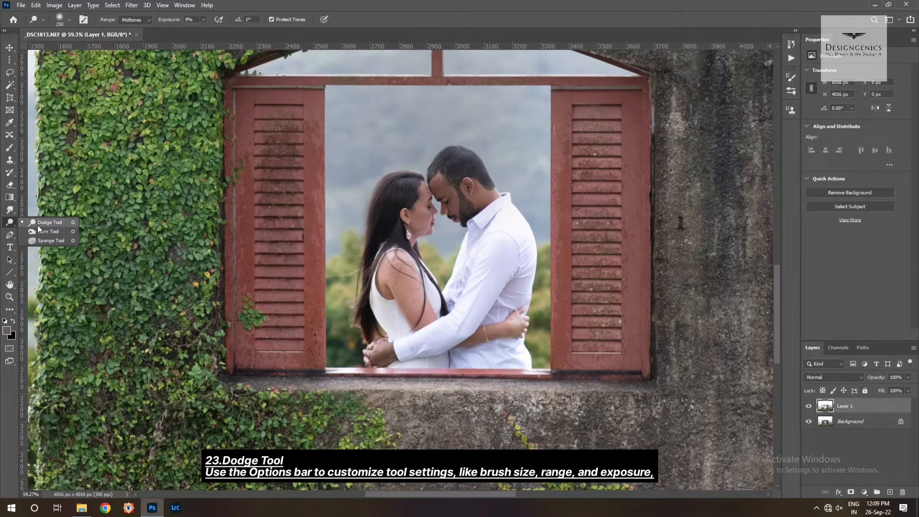
- Lighten the couple's faces on Layer 1 with the Dodge tool set to midtones and 45% exposure
{"action": "left_click", "coordinate": [38, 226]}
{"action": "scroll", "coordinate": [359, 204], "scroll_direction": "up", "scroll_amount": 4}
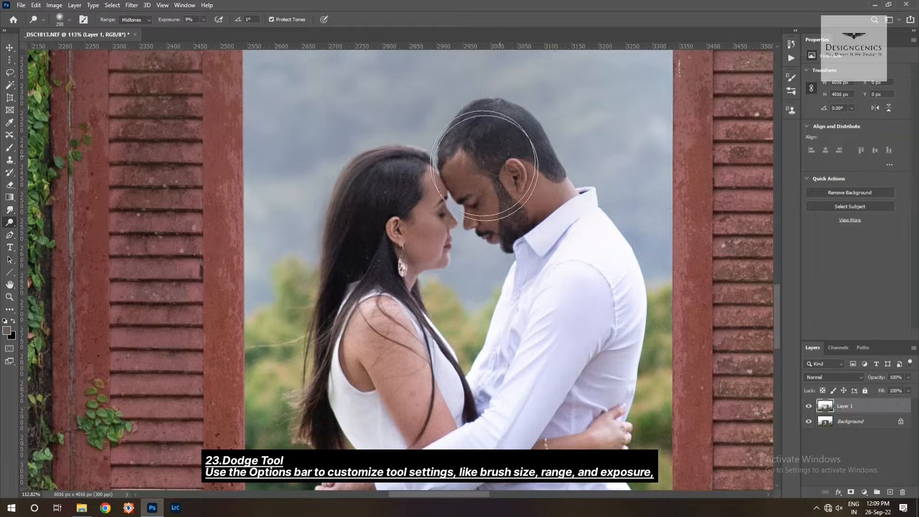
{"action": "left_click_drag", "start_coordinate": [160, 20], "coordinate": [178, 20]}
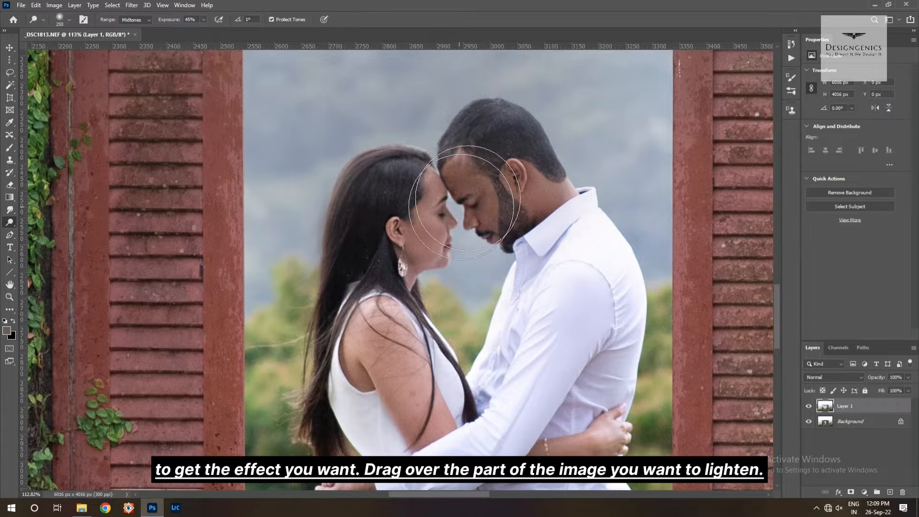
{"action": "mouse_move", "coordinate": [461, 207]}
{"action": "left_mouse_down"}
{"action": "mouse_move", "coordinate": [441, 255]}
{"action": "mouse_move", "coordinate": [464, 232]}
{"action": "mouse_move", "coordinate": [511, 214]}
{"action": "mouse_move", "coordinate": [526, 182]}
{"action": "mouse_move", "coordinate": [354, 340]}
{"action": "mouse_move", "coordinate": [446, 389]}
{"action": "mouse_move", "coordinate": [478, 486]}
{"action": "left_mouse_up"}
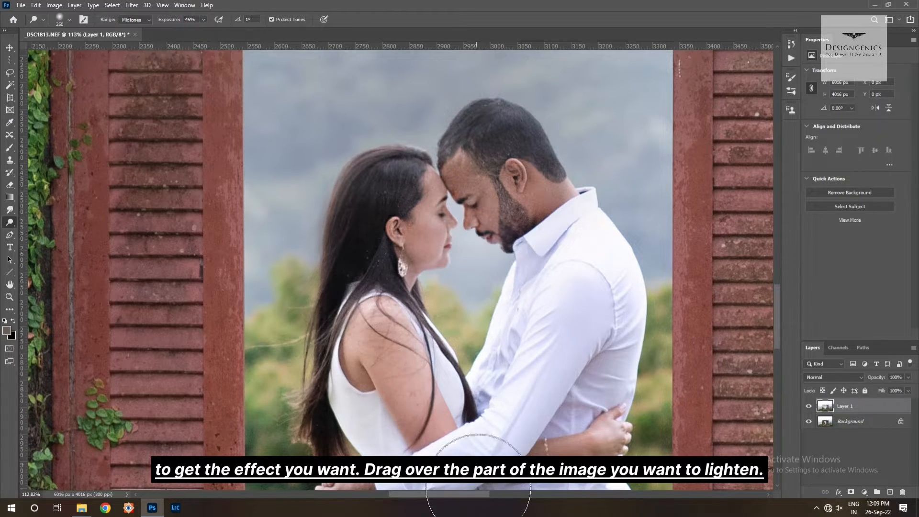
- Switch to the Burn tool for darkening the midtones of the couple
{"action": "scroll", "coordinate": [421, 266], "scroll_direction": "down", "scroll_amount": 5}
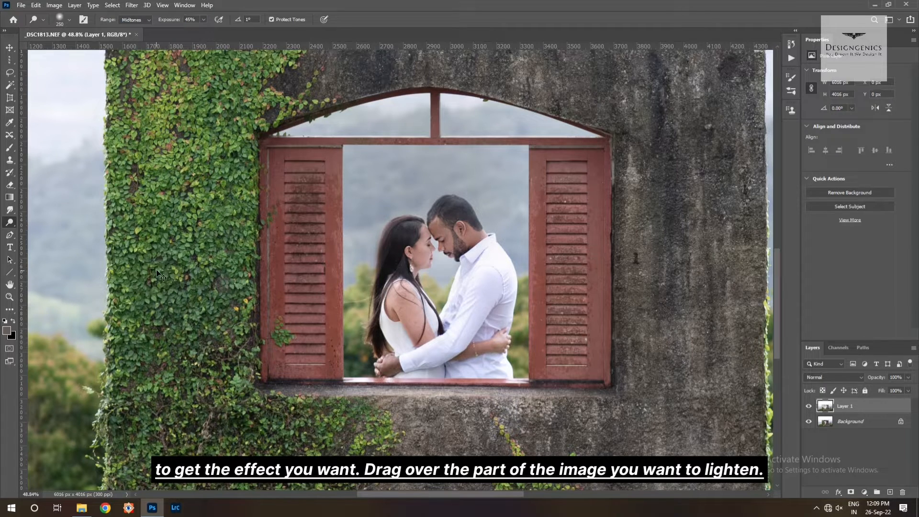
{"action": "right_click", "coordinate": [11, 225]}
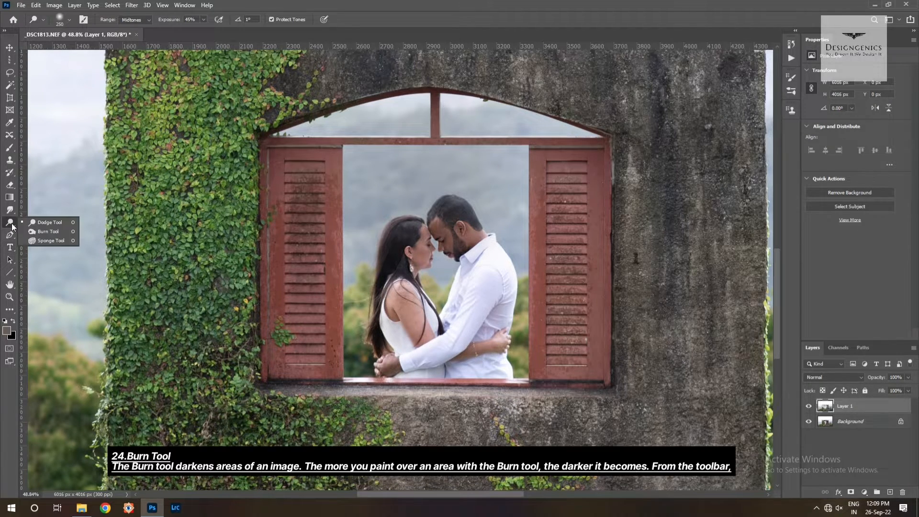
{"action": "left_click", "coordinate": [48, 231]}
{"action": "scroll", "coordinate": [433, 256], "scroll_direction": "up", "scroll_amount": 5}
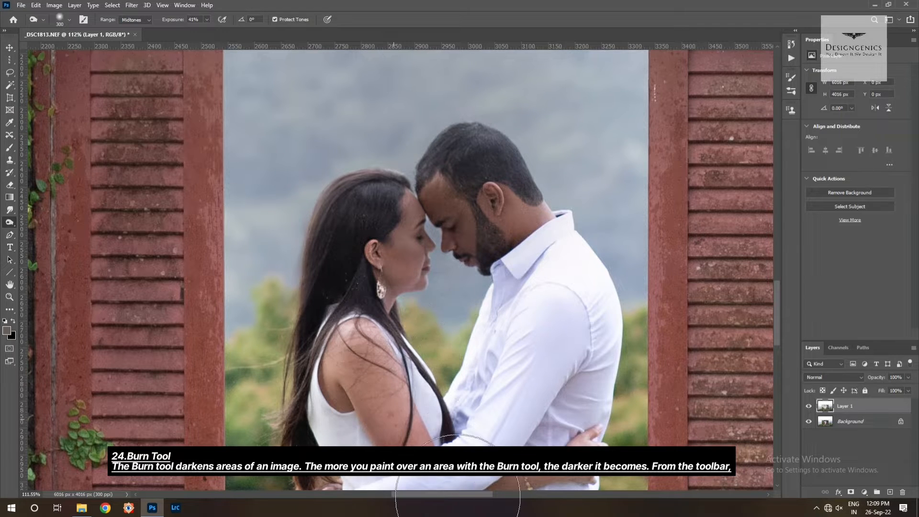
{"action": "scroll", "coordinate": [310, 249], "scroll_direction": "down", "scroll_amount": 2}
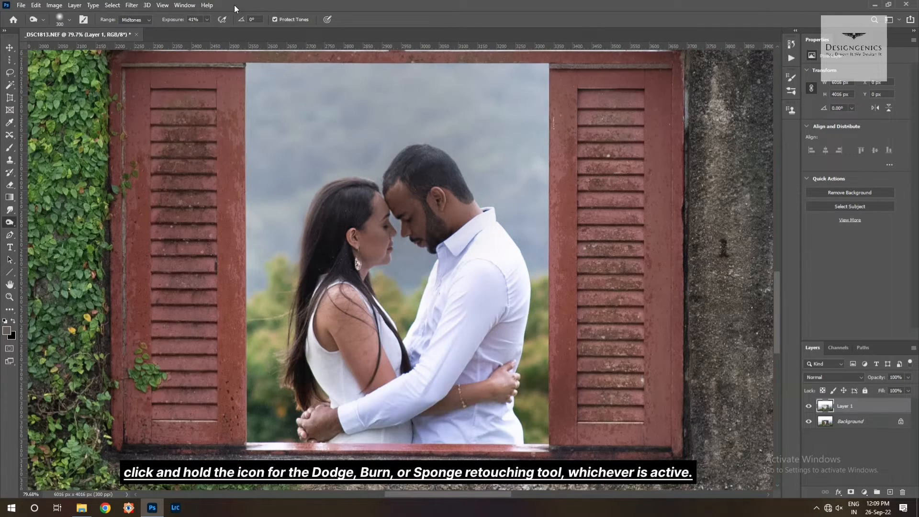
- Choose the Sponge tool in Desaturate mode and reduce its brush to size 45 over the couple's faces
{"action": "right_click", "coordinate": [13, 222]}
{"action": "left_click", "coordinate": [44, 243]}
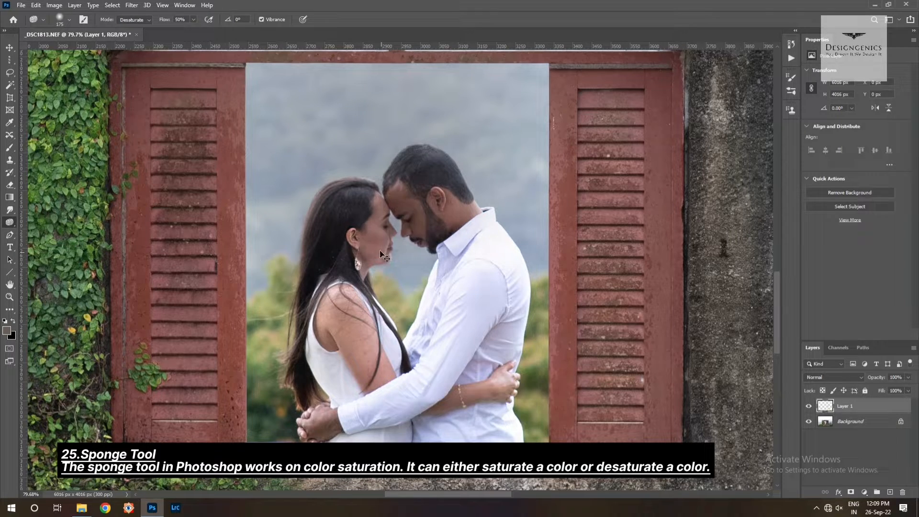
{"action": "scroll", "coordinate": [383, 246], "scroll_direction": "up", "scroll_amount": 3}
{"action": "key", "text": "["}
{"action": "key", "text": "["}
{"action": "key", "text": "["}
{"action": "key", "text": "["}
{"action": "key", "text": "["}
{"action": "key", "text": "["}
{"action": "key", "text": "["}
{"action": "key", "text": "["}
{"action": "key", "text": "["}
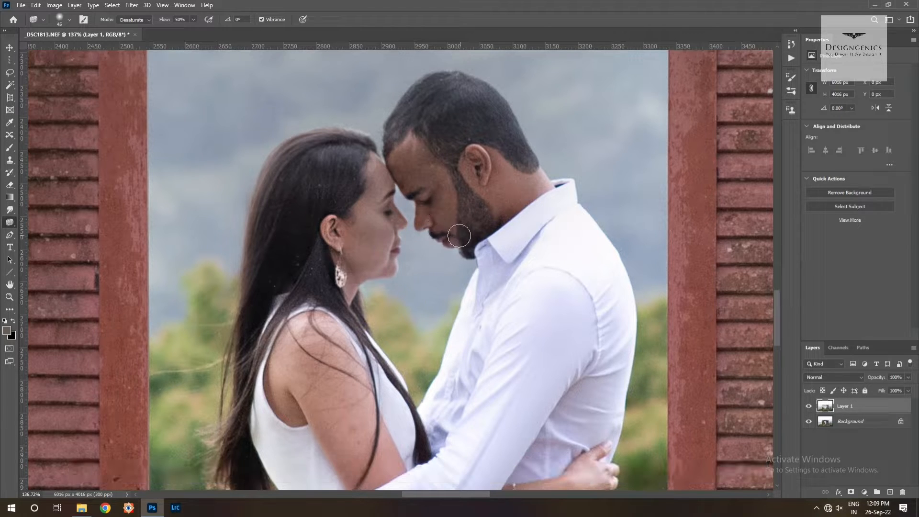
- Start a Pen tool path at the man's front hairline and curve it over the top of his head
{"action": "scroll", "coordinate": [433, 259], "scroll_direction": "down", "scroll_amount": 5}
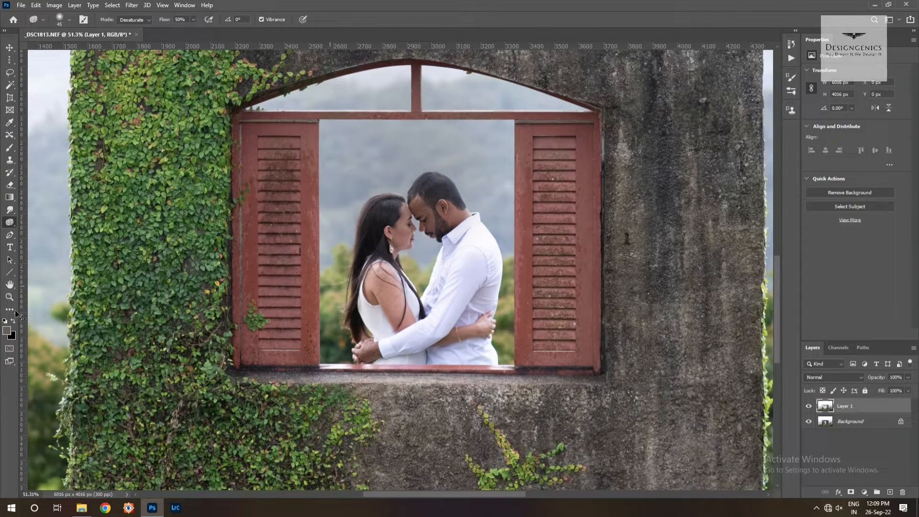
{"action": "left_click", "coordinate": [12, 235]}
{"action": "right_click", "coordinate": [15, 235]}
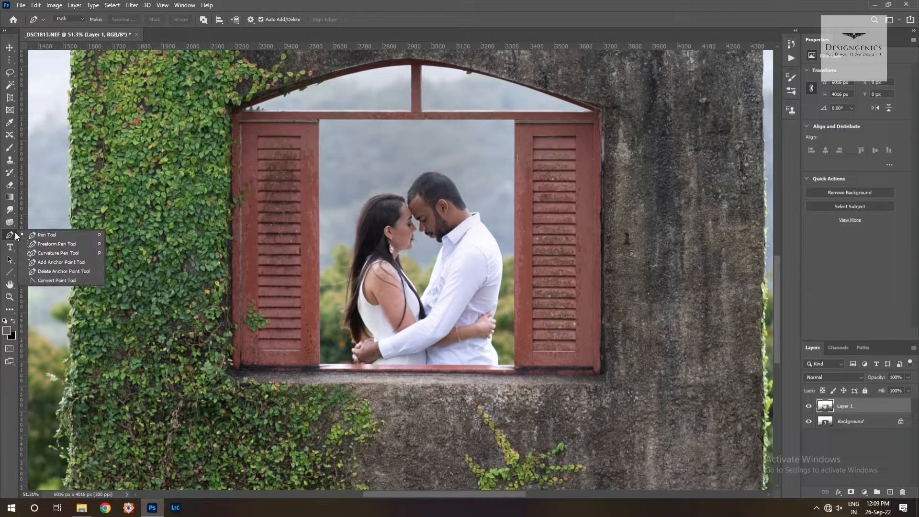
{"action": "left_click", "coordinate": [44, 234]}
{"action": "scroll", "coordinate": [474, 219], "scroll_direction": "up", "scroll_amount": 3}
{"action": "scroll", "coordinate": [424, 200], "scroll_direction": "up", "scroll_amount": 1}
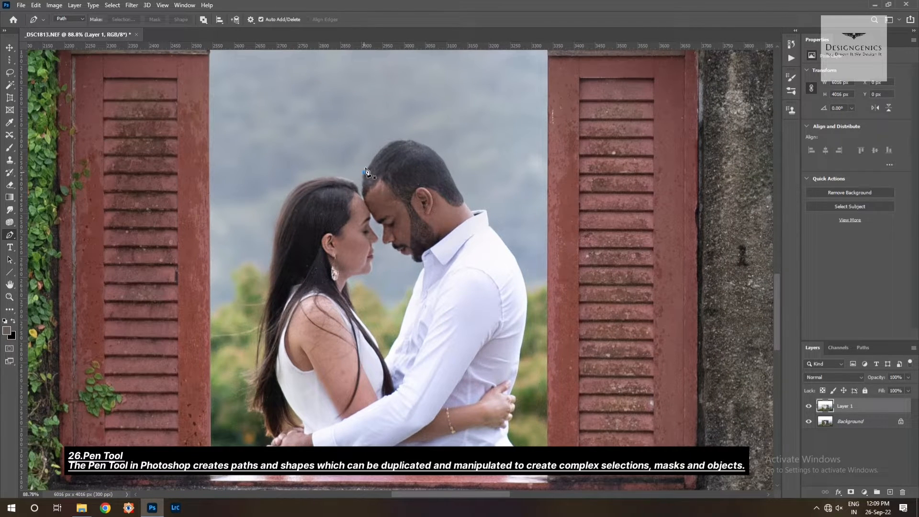
{"action": "left_click", "coordinate": [364, 171]}
{"action": "left_click_drag", "start_coordinate": [419, 145], "coordinate": [418, 140]}
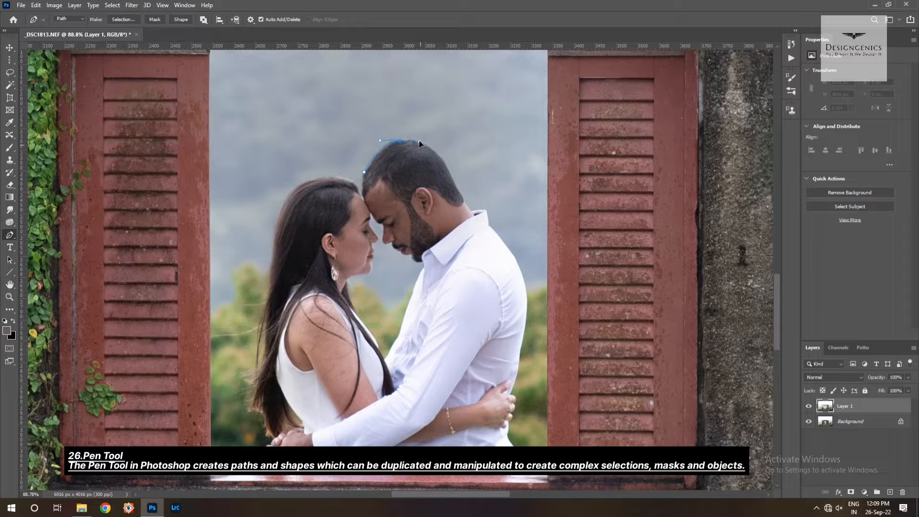
{"action": "scroll", "coordinate": [385, 147], "scroll_direction": "up", "scroll_amount": 5}
{"action": "scroll", "coordinate": [397, 149], "scroll_direction": "up", "scroll_amount": 3}
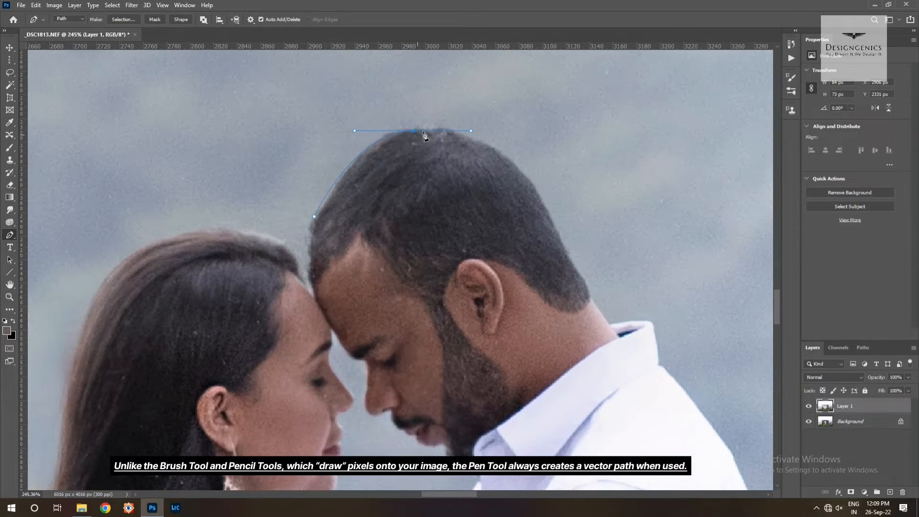
- Extend the path in a curve down the back of the man's head and remove the end anchor's outgoing handle
{"action": "scroll", "coordinate": [421, 136], "scroll_direction": "down", "scroll_amount": 2}
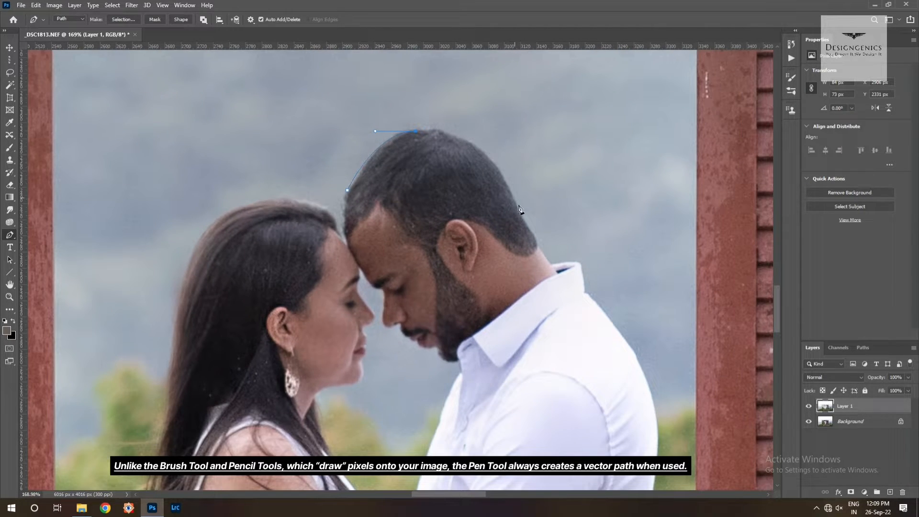
{"action": "left_click_drag", "start_coordinate": [547, 287], "coordinate": [598, 373]}
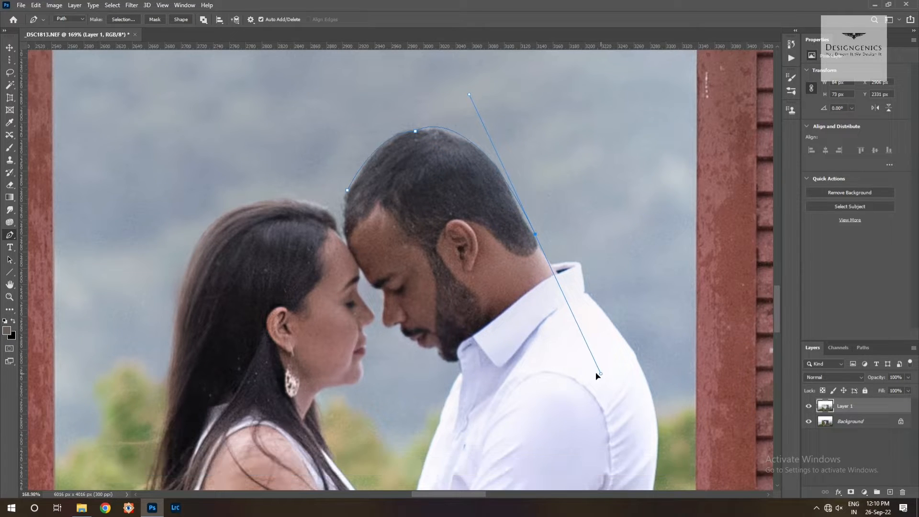
{"action": "scroll", "coordinate": [536, 228], "scroll_direction": "up", "scroll_amount": 3}
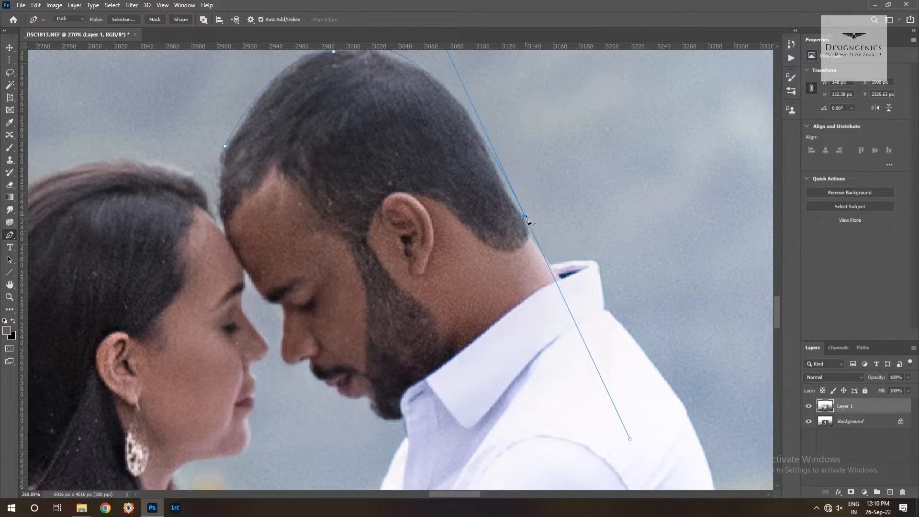
{"action": "left_click_drag", "start_coordinate": [526, 216], "coordinate": [525, 220]}
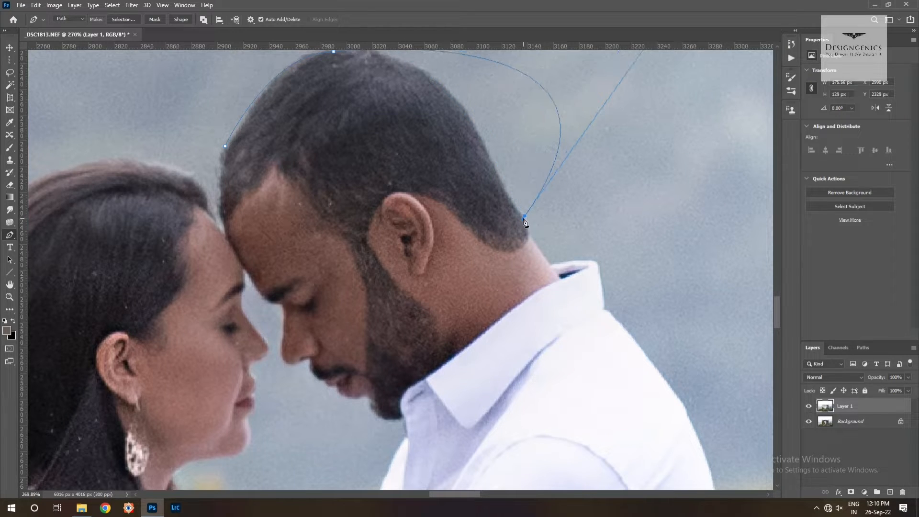
{"action": "key", "text": "ctrl+z"}
{"action": "left_click", "coordinate": [524, 217], "text": "alt"}
{"action": "scroll", "coordinate": [535, 227], "scroll_direction": "down", "scroll_amount": 5}
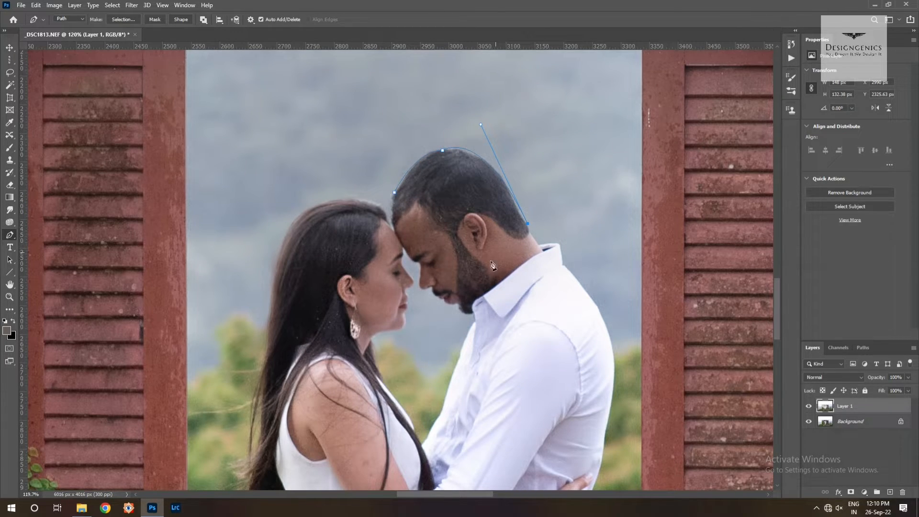
- Try to continue the path to the man's beard, dismiss it and fit the whole photo in view
{"action": "left_click", "coordinate": [480, 273]}
{"action": "scroll", "coordinate": [464, 168], "scroll_direction": "down", "scroll_amount": 4}
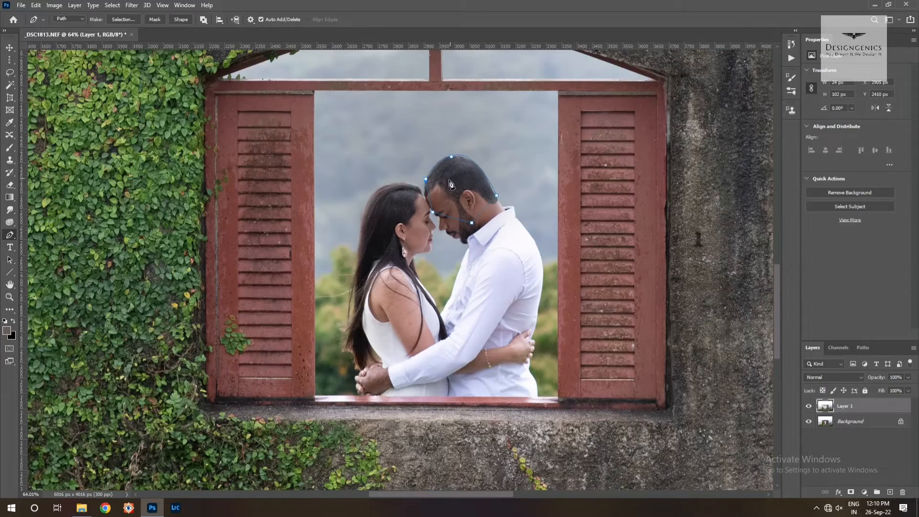
{"action": "scroll", "coordinate": [404, 181], "scroll_direction": "up", "scroll_amount": 6}
{"action": "left_click", "coordinate": [401, 176]}
{"action": "scroll", "coordinate": [401, 177], "scroll_direction": "down", "scroll_amount": 10}
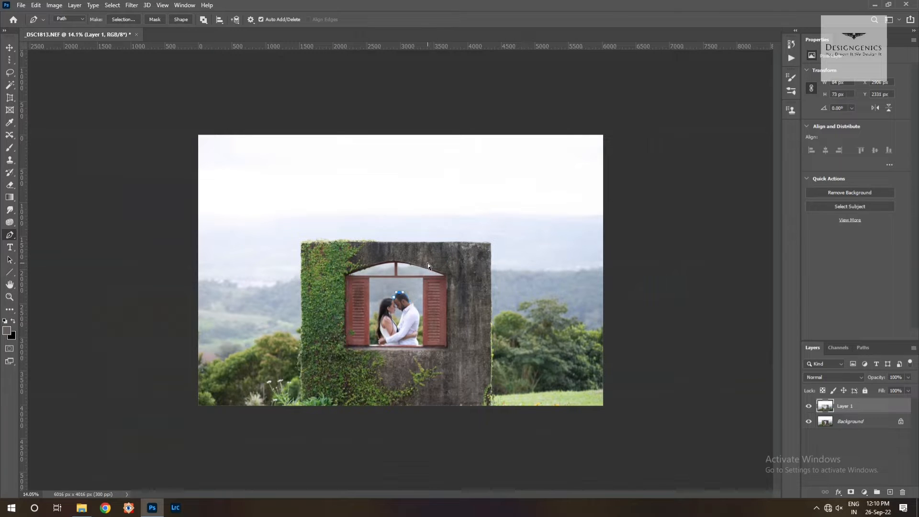
{"action": "key", "text": "Escape"}
{"action": "key", "text": "ctrl+0"}
- Add the horizontal text "hgdvuhvbbd" in 18 pt Gabriola above the stone wall
{"action": "left_click", "coordinate": [10, 234]}
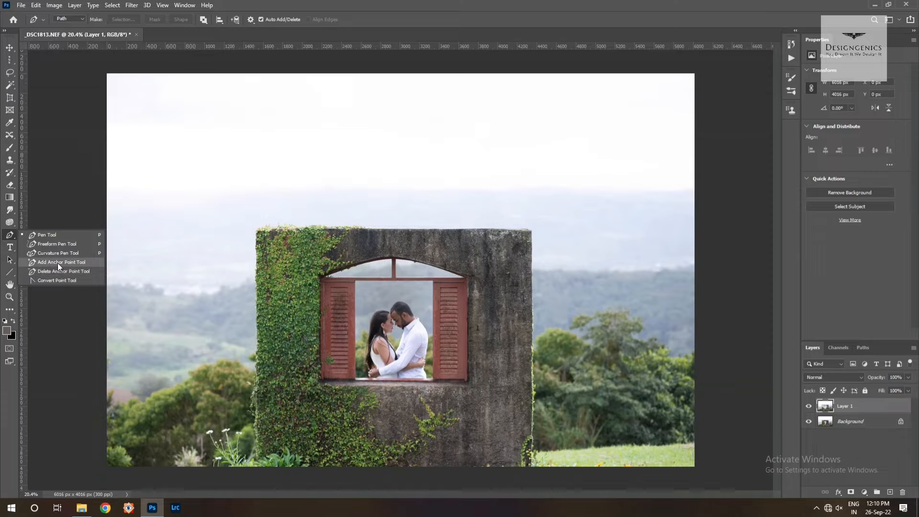
{"action": "left_click", "coordinate": [49, 246]}
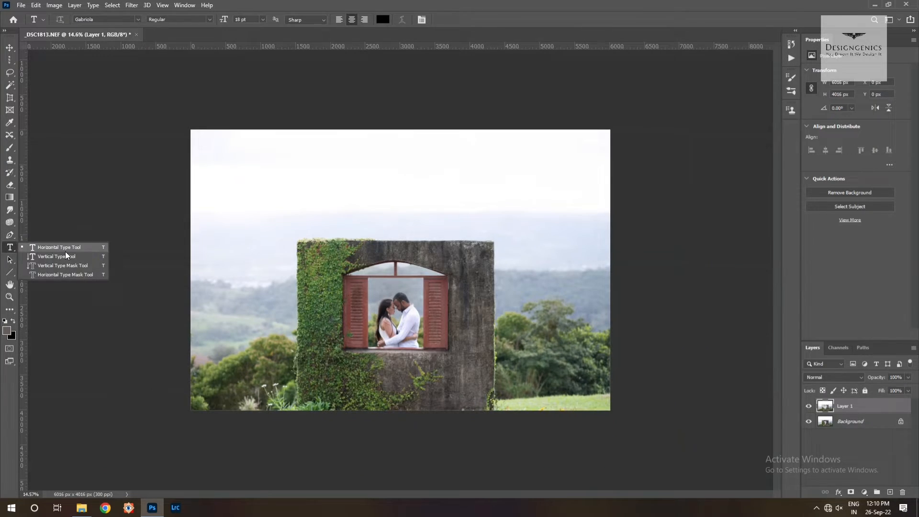
{"action": "left_click", "coordinate": [63, 247]}
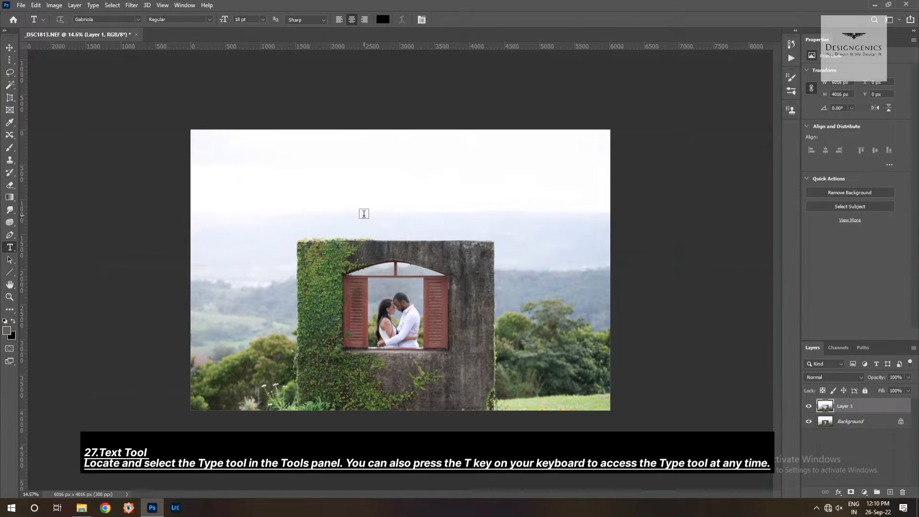
{"action": "left_click", "coordinate": [364, 215]}
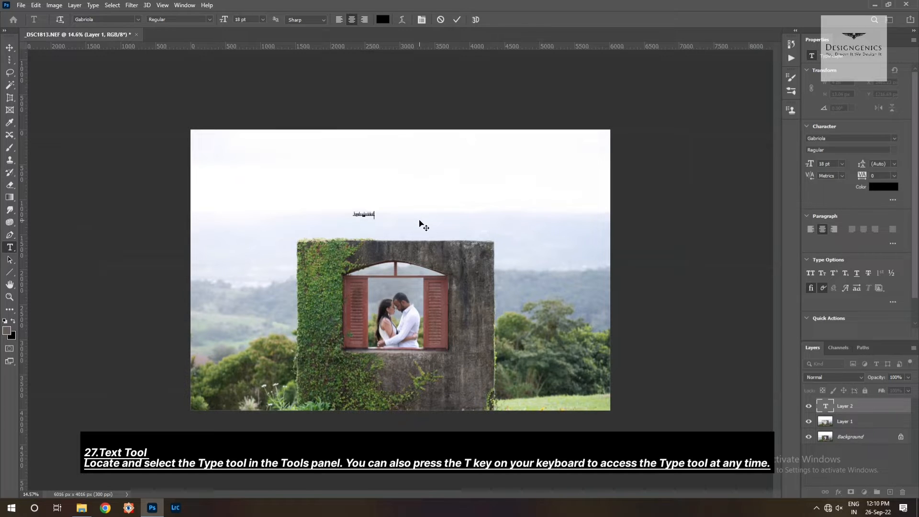
{"action": "scroll", "coordinate": [423, 225], "scroll_direction": "up", "scroll_amount": 2}
{"action": "left_click", "coordinate": [457, 19]}
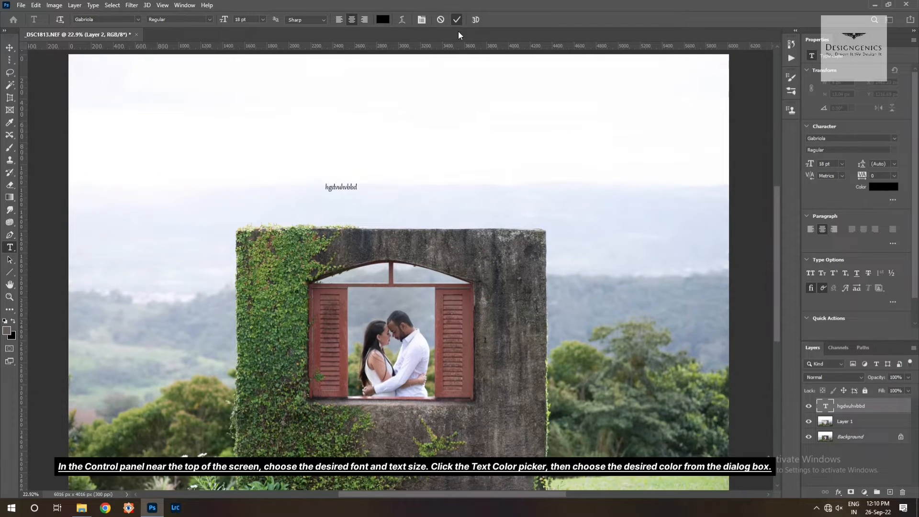
- Scale the text proportionally to 667.12% so it spans the area above the window, and apply the transform
{"action": "scroll", "coordinate": [468, 88], "scroll_direction": "up", "scroll_amount": 1}
{"action": "key", "text": "ctrl+t"}
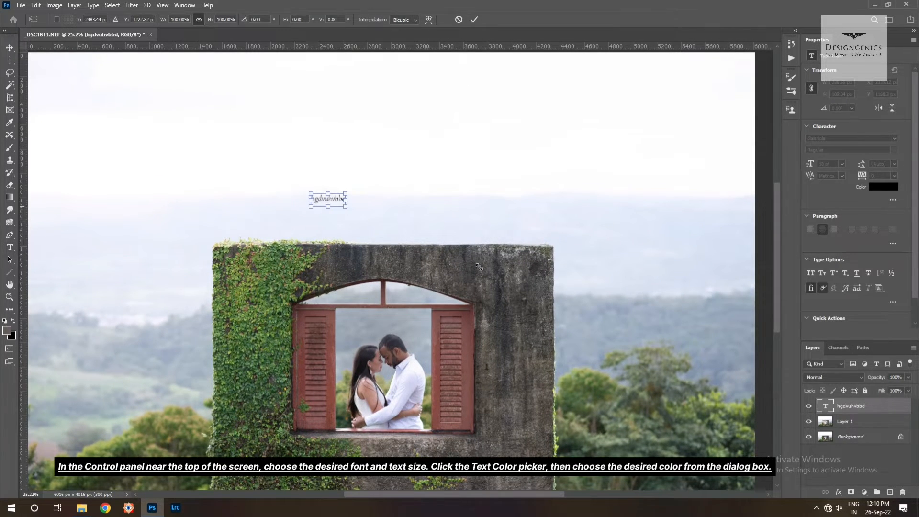
{"action": "left_click_drag", "start_coordinate": [479, 266], "coordinate": [543, 281]}
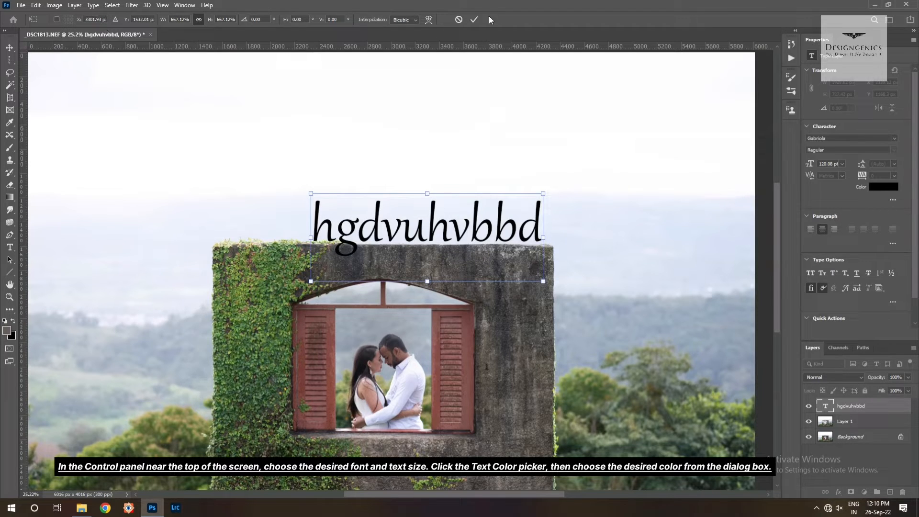
{"action": "left_click", "coordinate": [474, 20]}
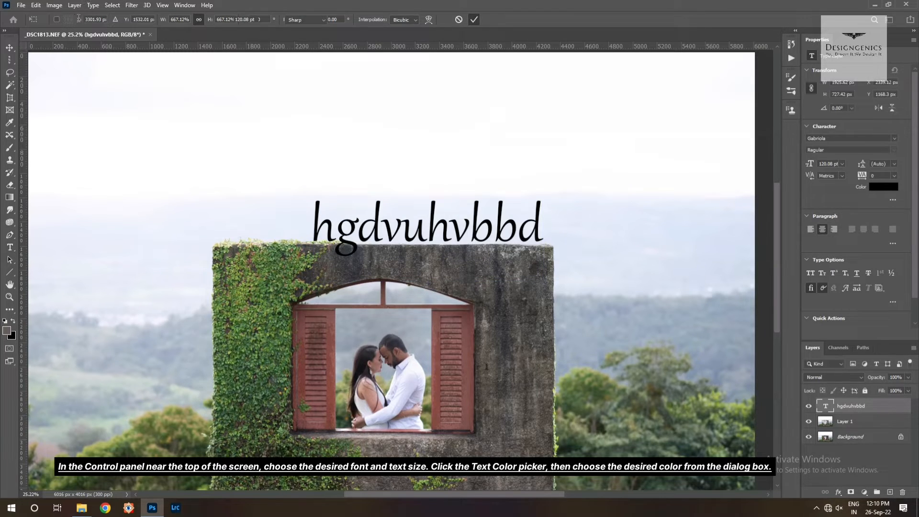
- Select all of the text above the window, preview other fonts such as Consolas and keep Gabriola Regular
{"action": "double_click", "coordinate": [826, 406]}
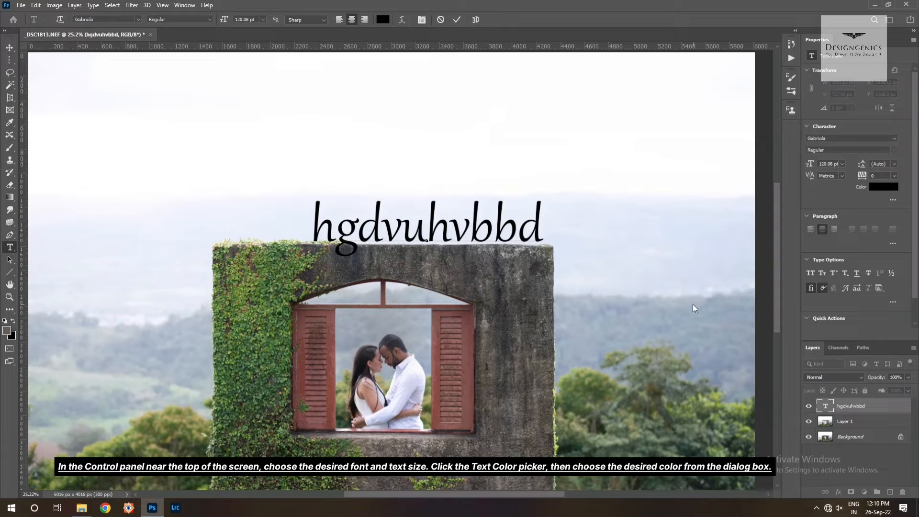
{"action": "key", "text": "ctrl+a"}
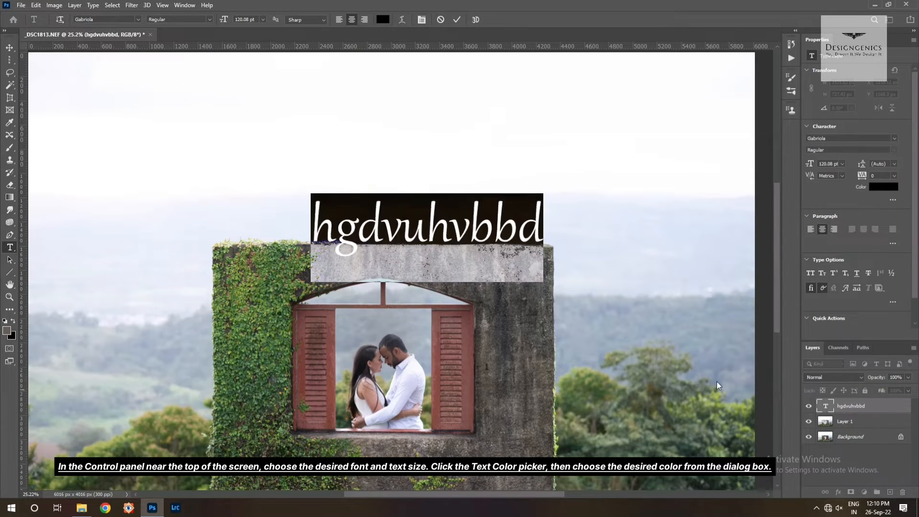
{"action": "left_click", "coordinate": [136, 19]}
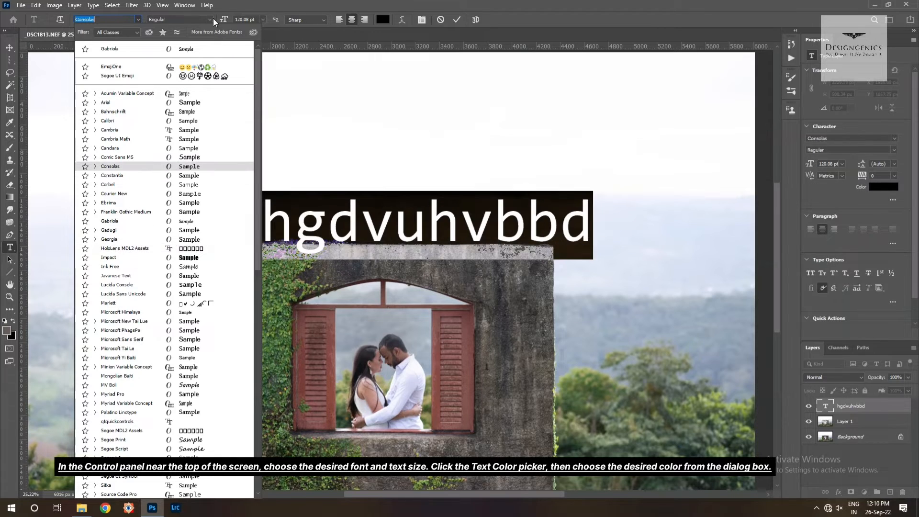
{"action": "left_click", "coordinate": [110, 220]}
{"action": "left_click", "coordinate": [208, 19]}
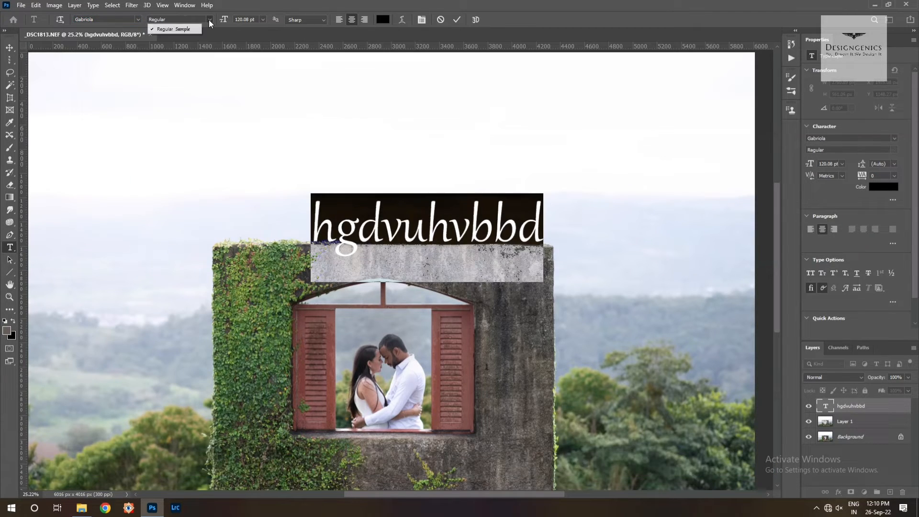
{"action": "left_click", "coordinate": [259, 19]}
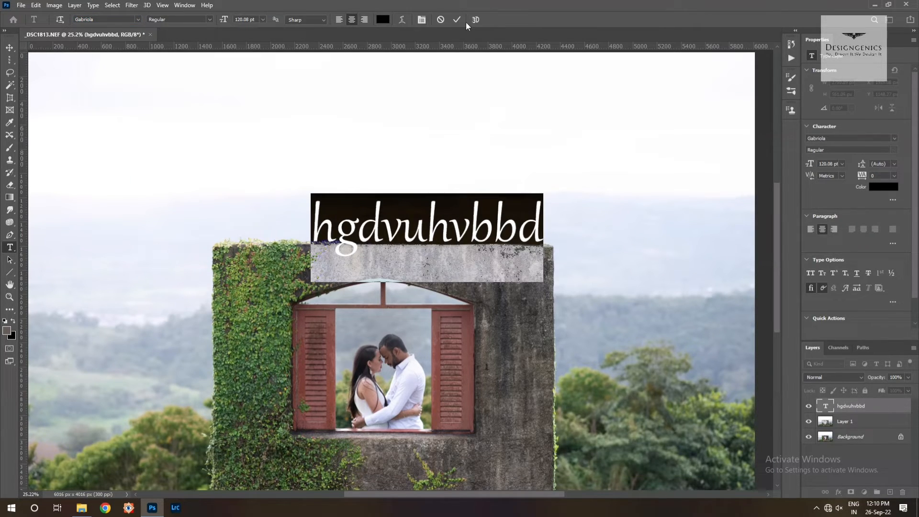
- Recolour the selected text to red #d34a4a and commit the text edit
{"action": "left_click", "coordinate": [383, 19]}
{"action": "left_click", "coordinate": [639, 346]}
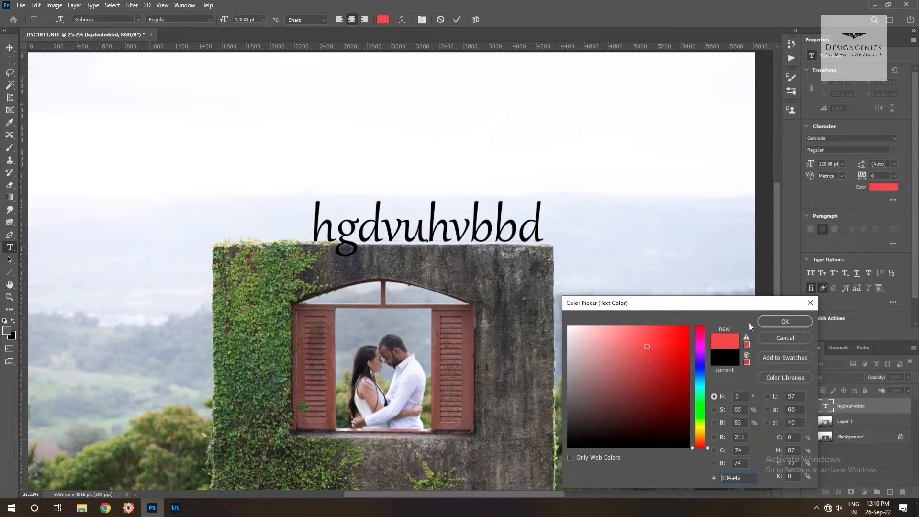
{"action": "left_click", "coordinate": [785, 321]}
{"action": "left_click", "coordinate": [456, 21]}
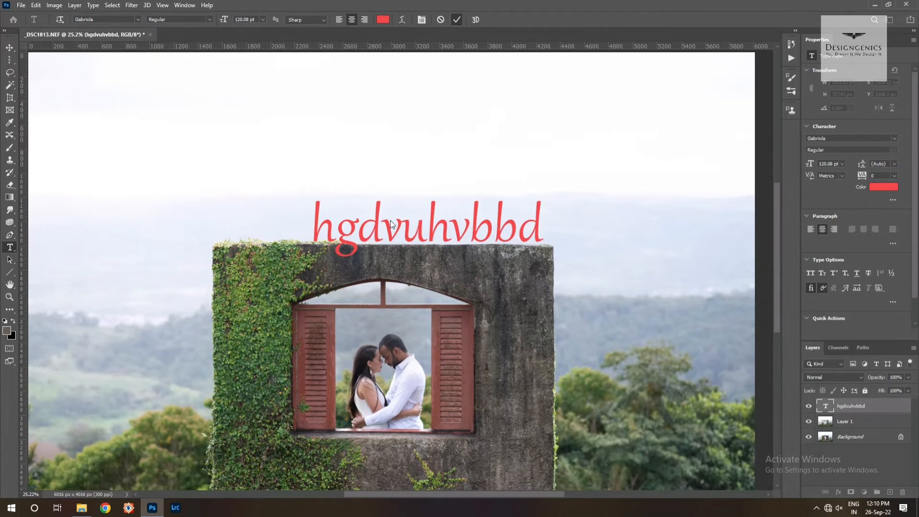
- Delete the text layer and activate the Path Selection tool
{"action": "scroll", "coordinate": [505, 292], "scroll_direction": "down", "scroll_amount": 3}
{"action": "left_click_drag", "start_coordinate": [847, 406], "coordinate": [903, 492]}
{"action": "left_click", "coordinate": [11, 260]}
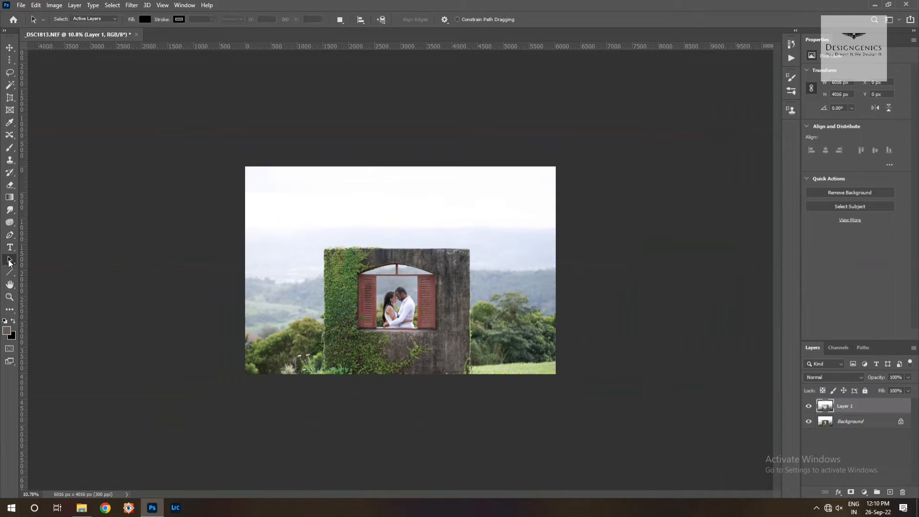
- Show the Hand tool and the Zoom tool, zooming the photo out to 4.93%
{"action": "left_click", "coordinate": [9, 284]}
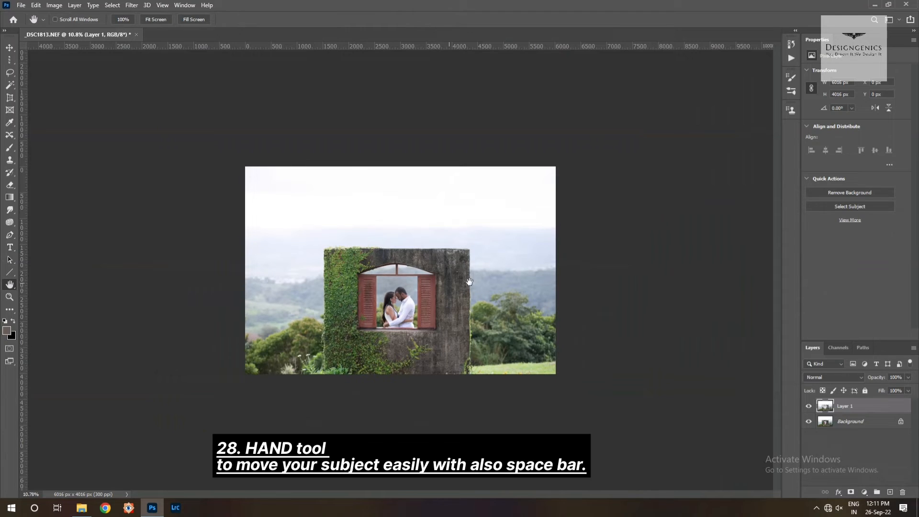
{"action": "scroll", "coordinate": [236, 287], "scroll_direction": "up", "scroll_amount": 1}
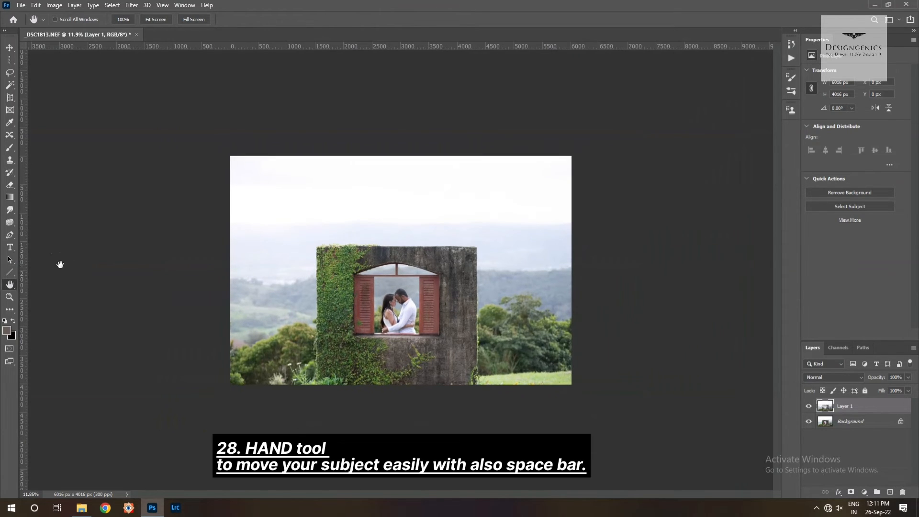
{"action": "left_click", "coordinate": [8, 285]}
{"action": "left_click", "coordinate": [11, 295]}
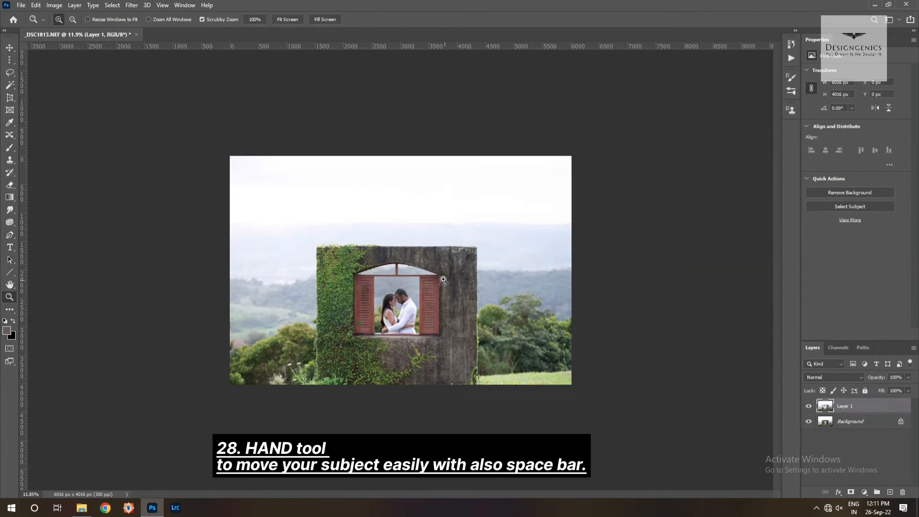
{"action": "mouse_move", "coordinate": [419, 268]}
{"action": "left_mouse_down"}
{"action": "mouse_move", "coordinate": [441, 267]}
{"action": "mouse_move", "coordinate": [418, 269]}
{"action": "left_mouse_up"}
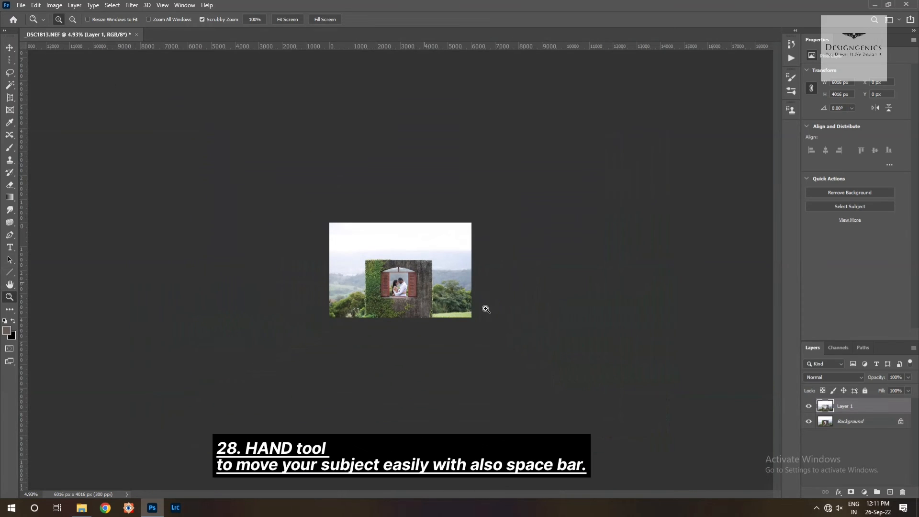
- Merge Layer 1 down into the Background and duplicate the merged photo onto a new layer
{"action": "key", "text": "ctrl+e"}
{"action": "key", "text": "ctrl+j"}
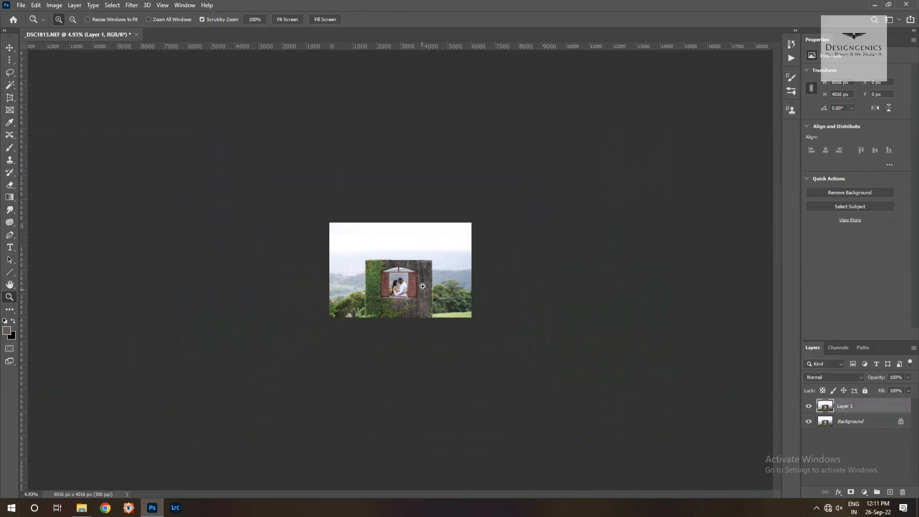
{"action": "left_click_drag", "start_coordinate": [409, 280], "coordinate": [413, 277]}
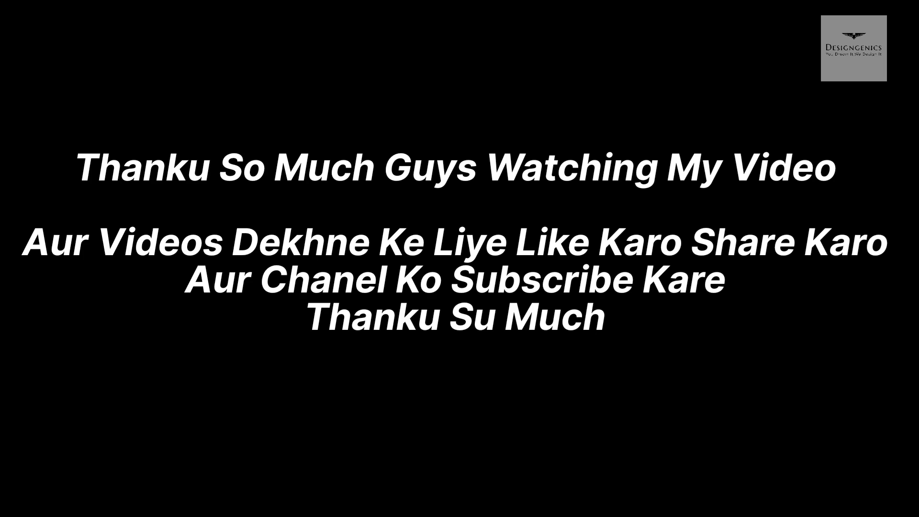